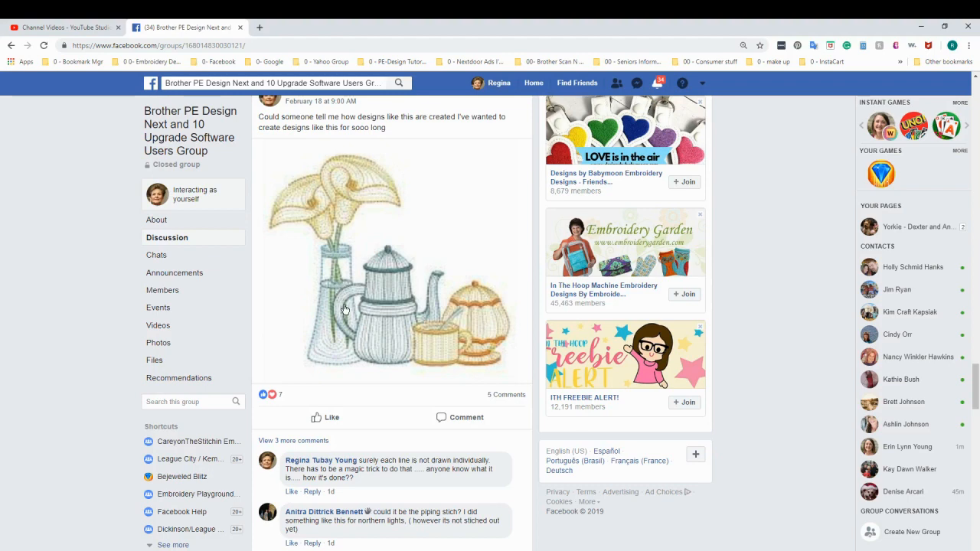
# Expand all comments and replies on the tea set embroidery post and read through the piping stitch samples.
pyautogui.scroll(-3, 345, 310)
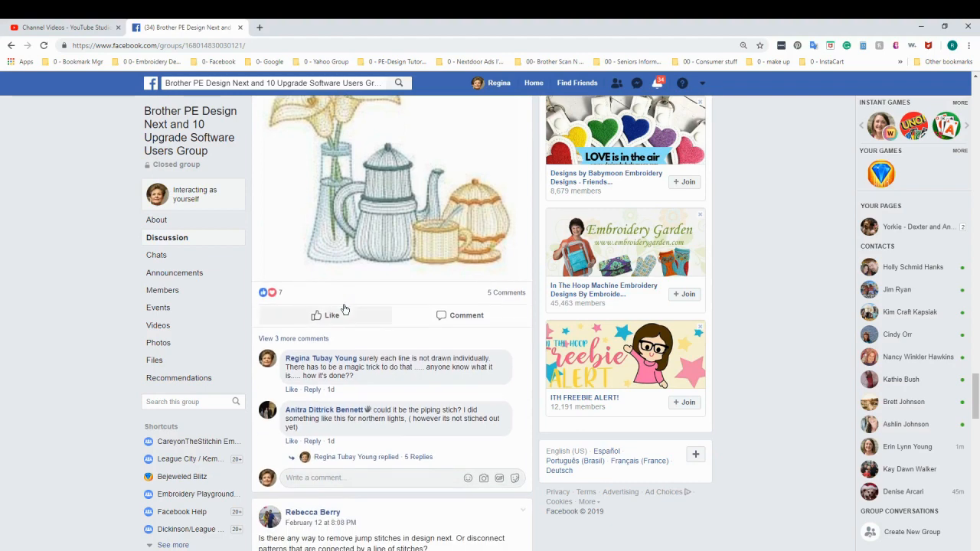
pyautogui.click(314, 340)
pyautogui.scroll(-1, 453, 353)
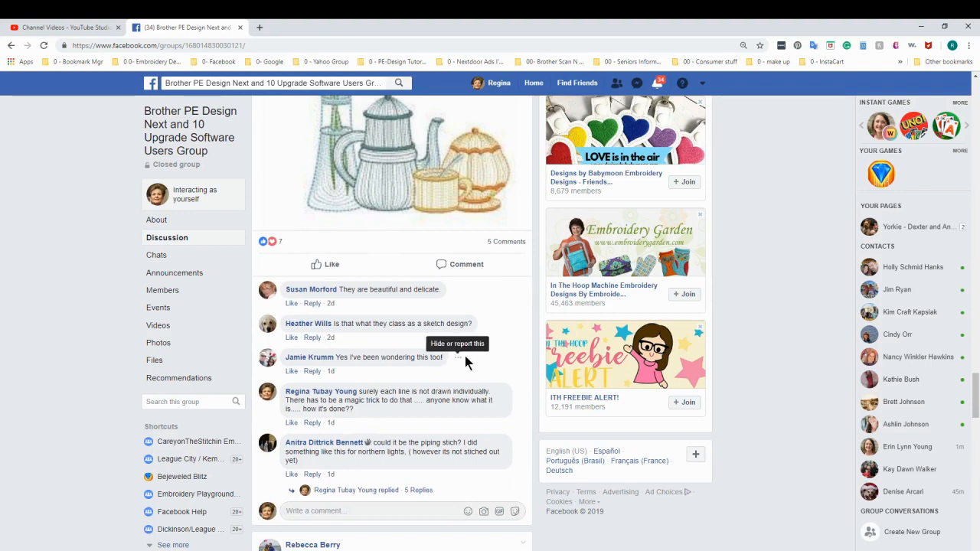
pyautogui.click(387, 497)
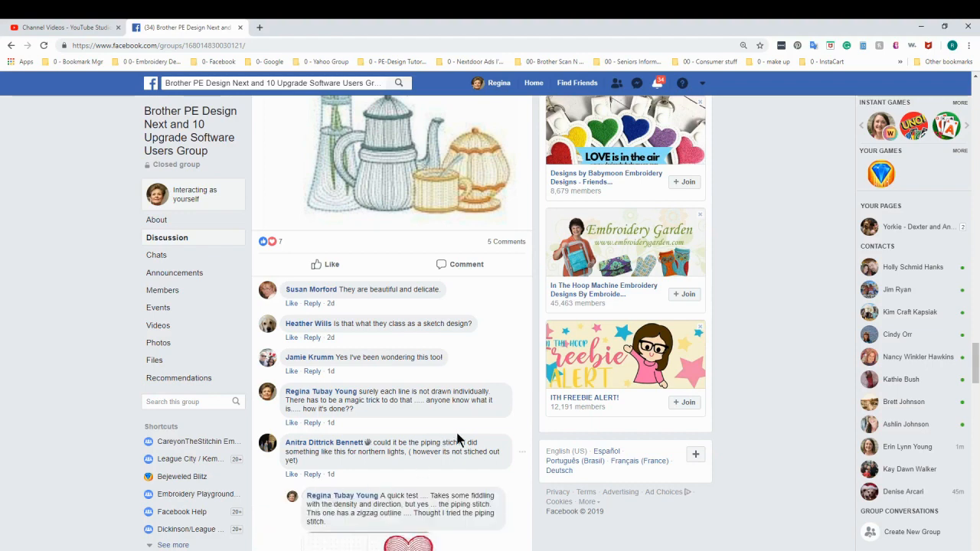
pyautogui.scroll(-1, 458, 433)
pyautogui.scroll(-2, 463, 406)
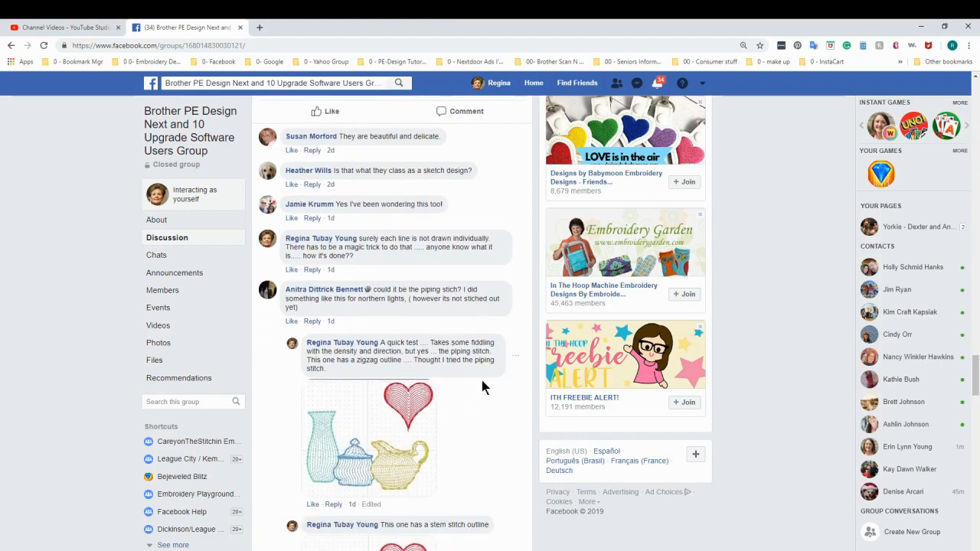
pyautogui.scroll(-1, 482, 386)
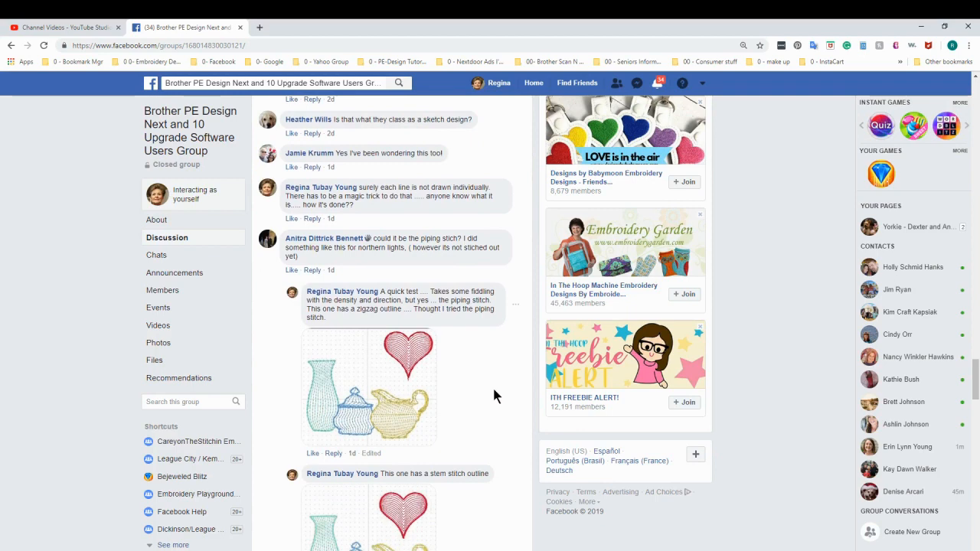
# Compare the two tea set designs open in PE-Design Layout & Editing, then return to the stitch samples in the Facebook replies.
pyautogui.hotkey('alt', 'Tab')
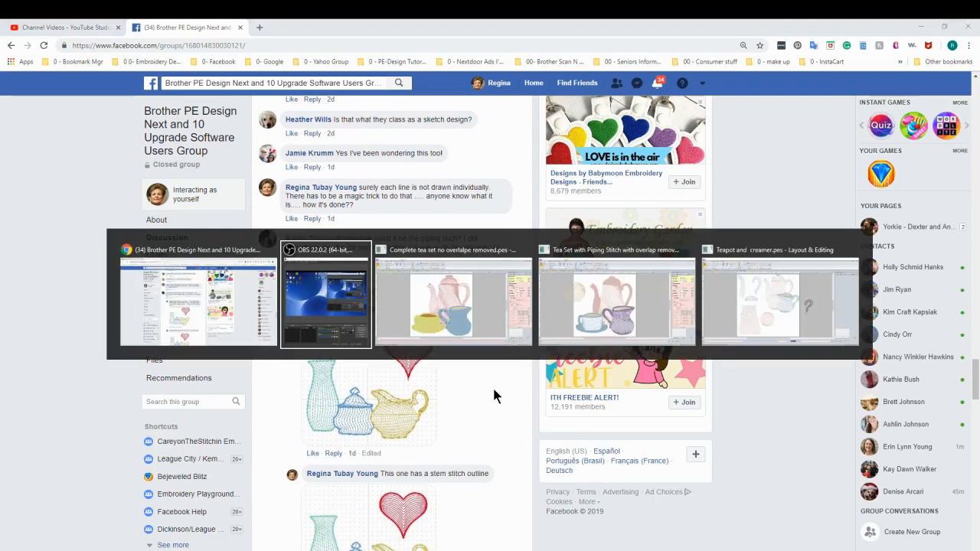
pyautogui.hotkey('alt', 'Tab')
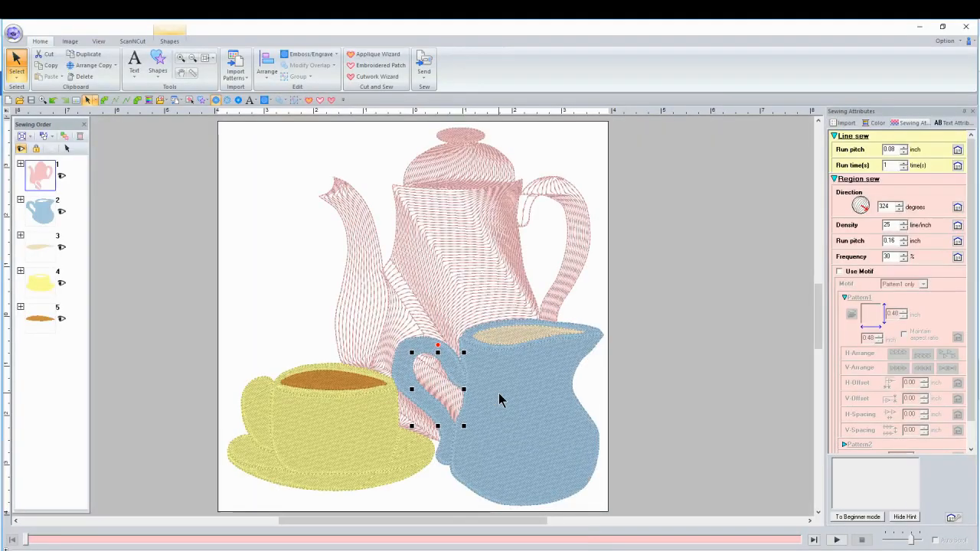
pyautogui.hotkey('alt', 'Tab')
pyautogui.hotkey('alt', 'Tab')
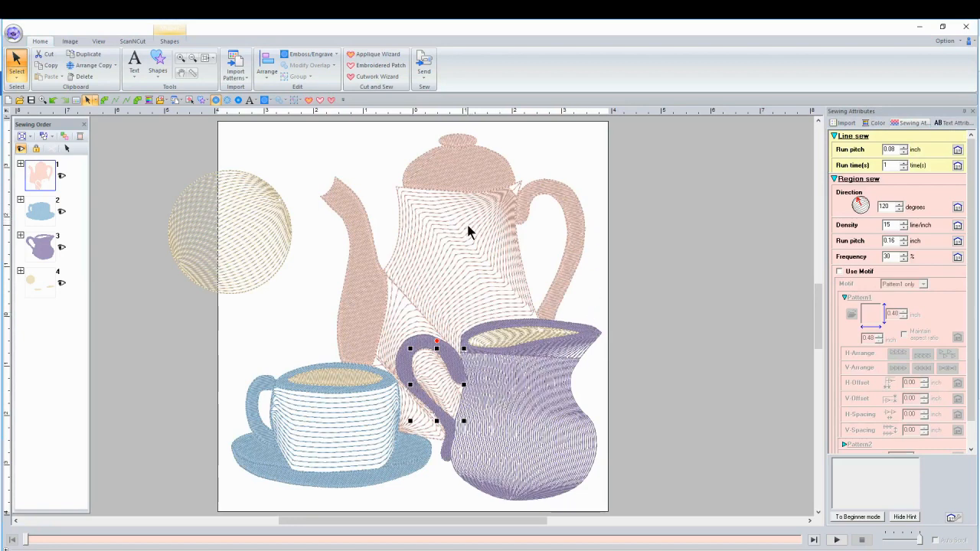
pyautogui.hotkey('alt', 'Tab')
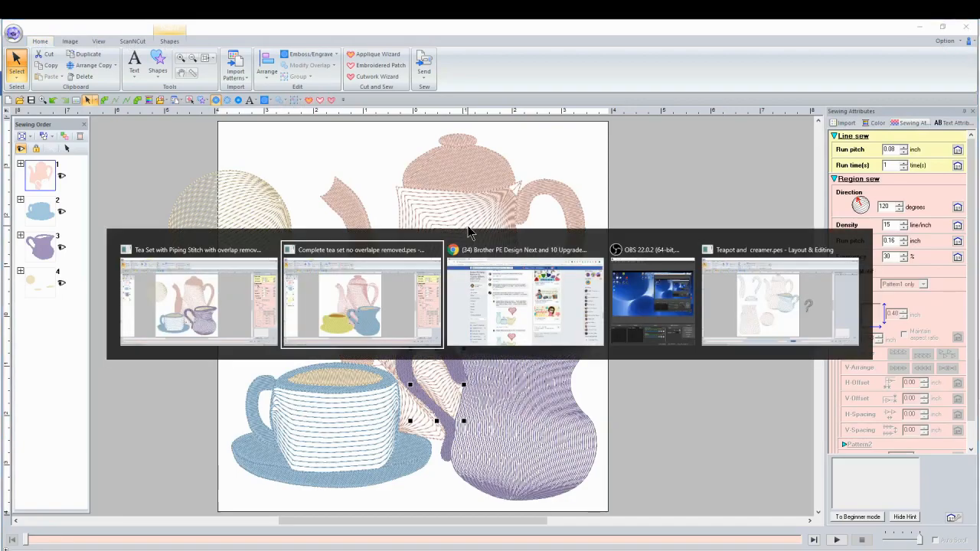
pyautogui.hotkey('alt', 'Tab')
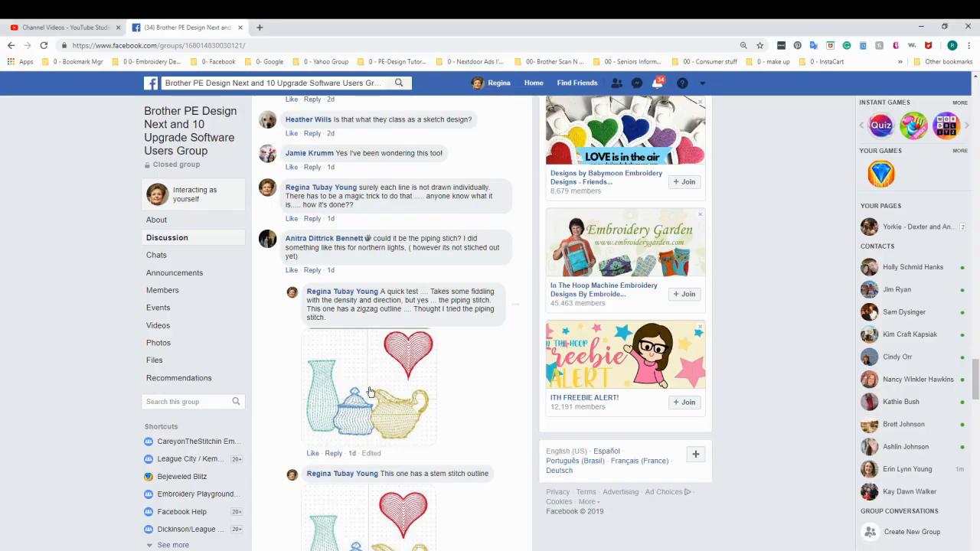
pyautogui.scroll(-2, 426, 392)
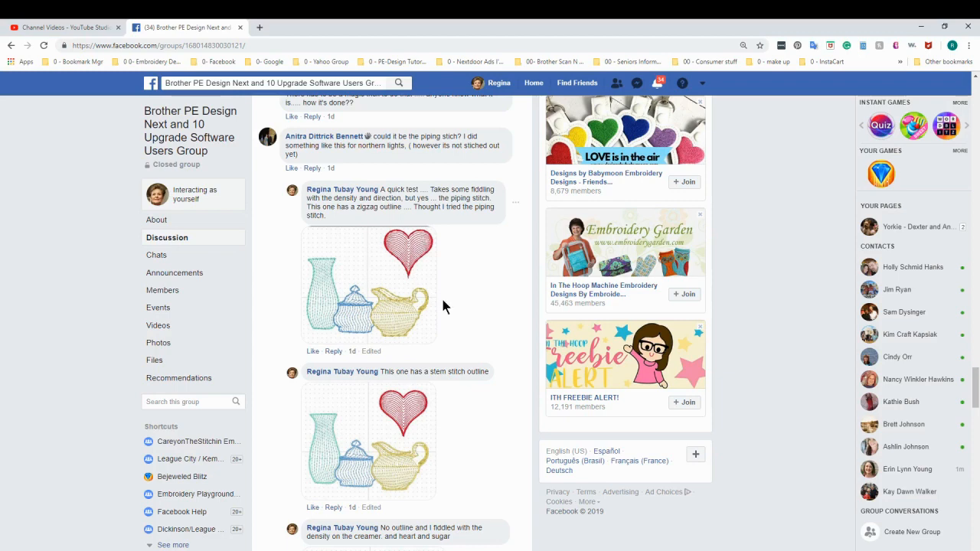
# Switch to the piping stitch tea set in Layout & Editing and inspect the teapot spout's sewing attributes.
pyautogui.hotkey('alt', 'Tab')
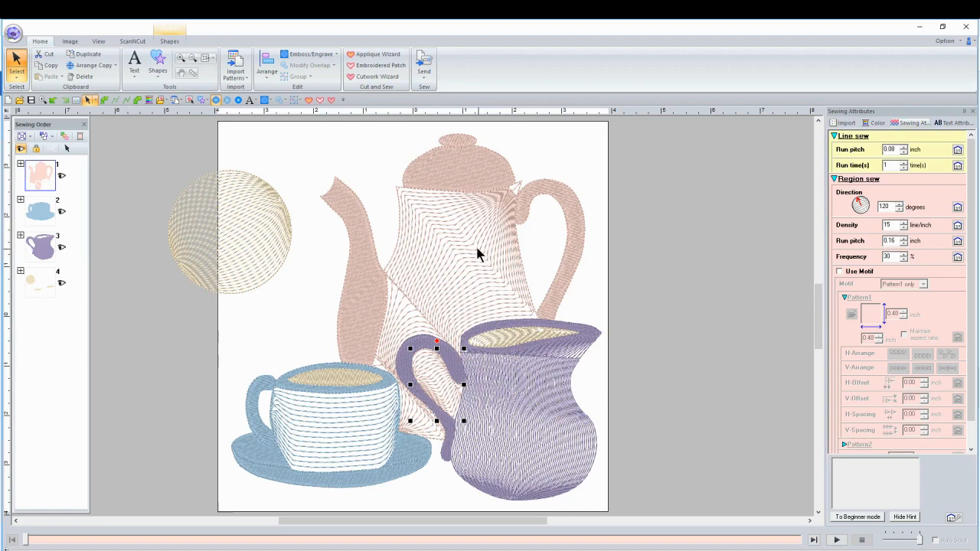
pyautogui.click(349, 211)
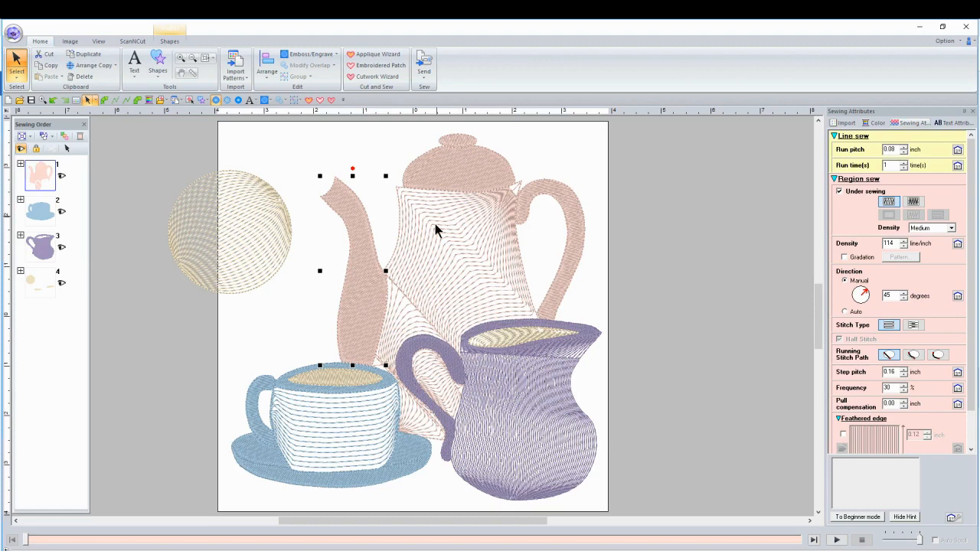
pyautogui.click(372, 153)
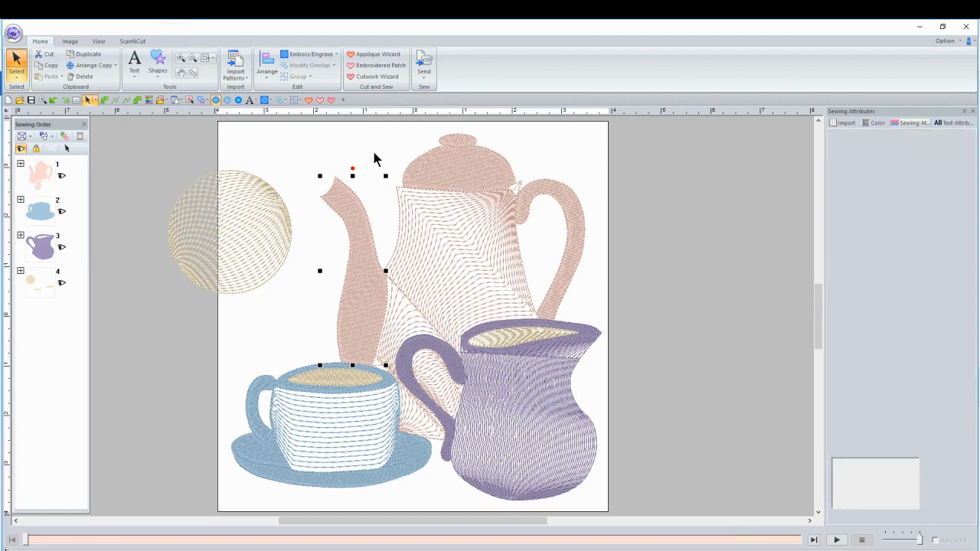
# Change the region stitch of the teapot's body to Fill Stitch.
pyautogui.doubleClick(427, 236)
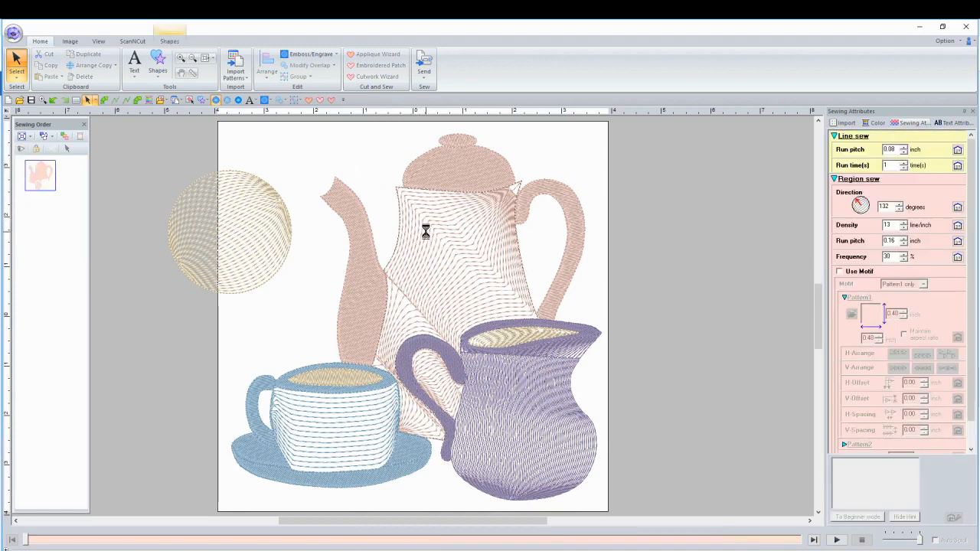
pyautogui.rightClick(429, 230)
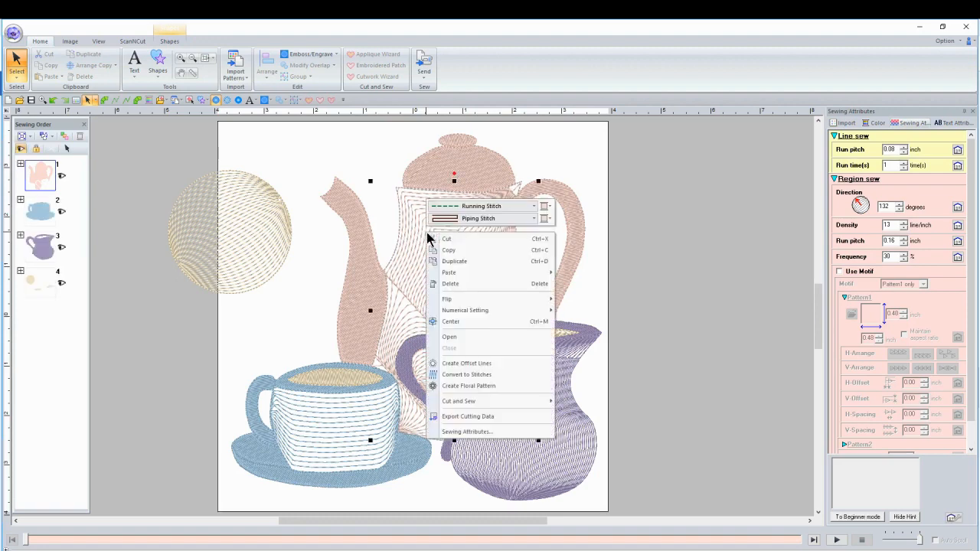
pyautogui.click(513, 219)
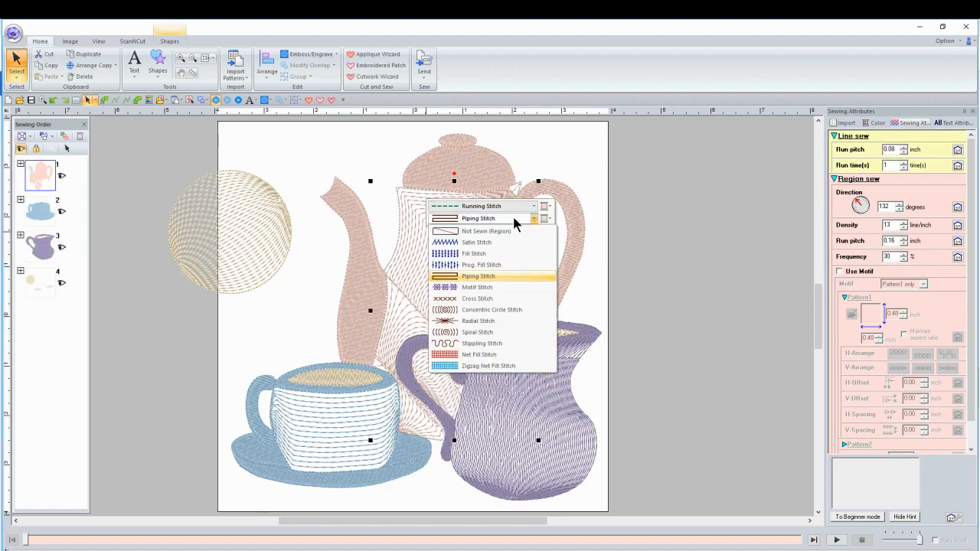
pyautogui.click(485, 254)
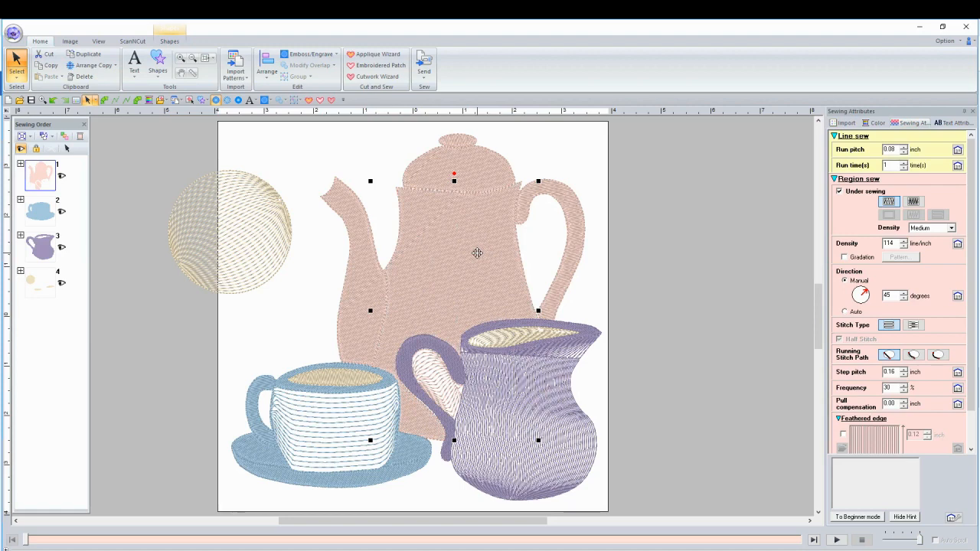
# Move the yellow circle farther up and outward, beyond the page's upper-left corner.
pyautogui.click(245, 208)
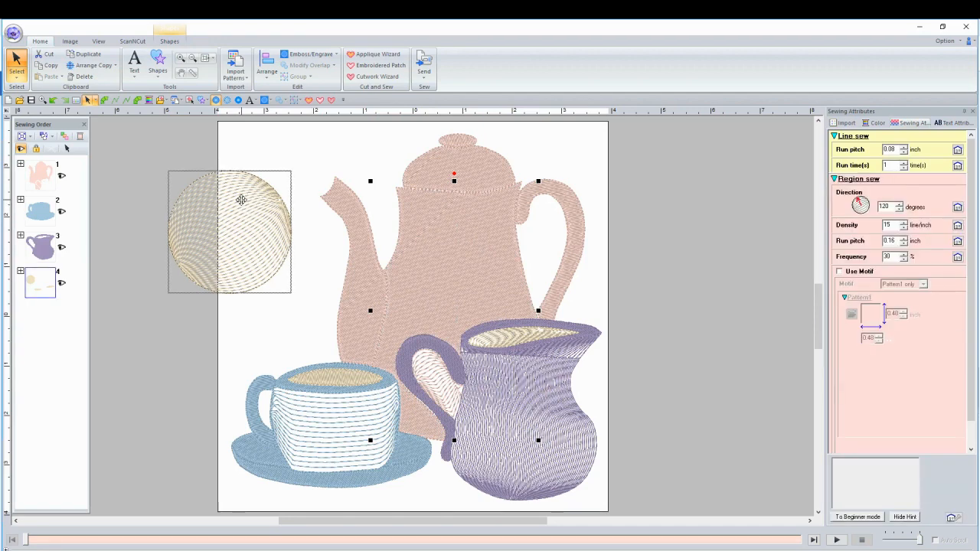
pyautogui.moveTo(241, 200); pyautogui.dragTo(201, 153)
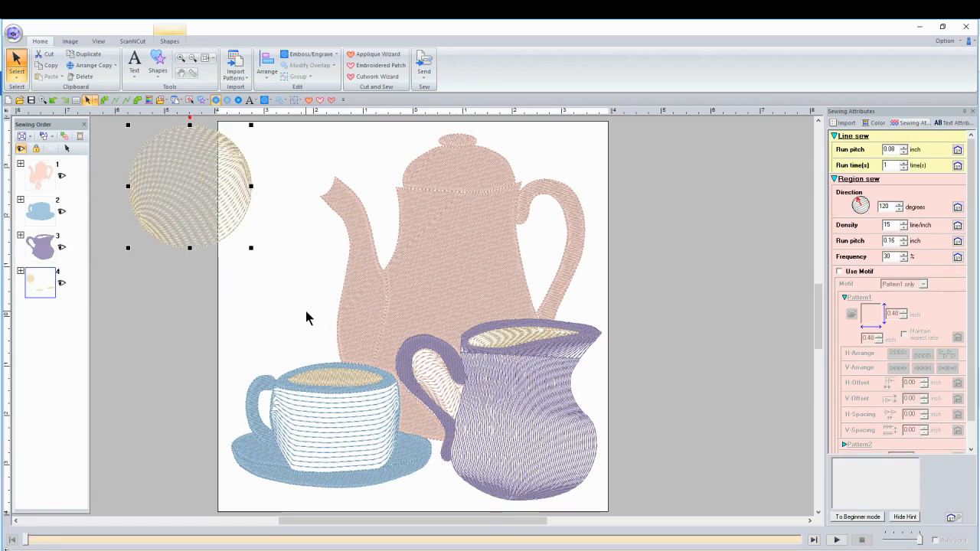
pyautogui.click(268, 306)
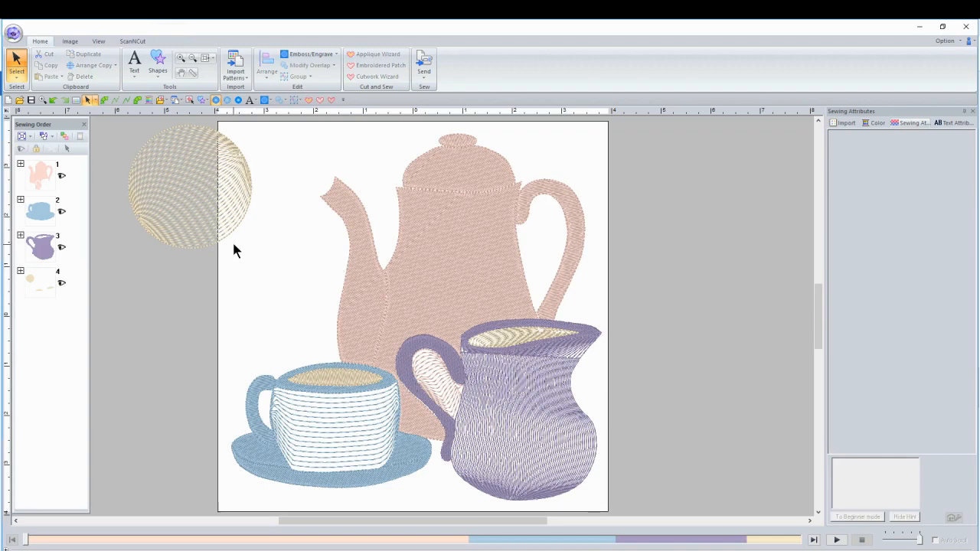
pyautogui.click(158, 61)
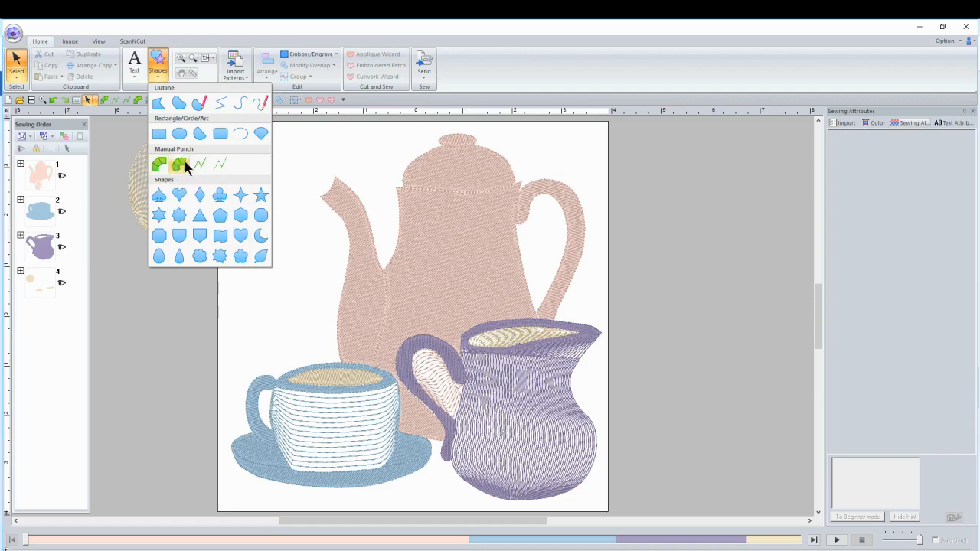
pyautogui.click(343, 147)
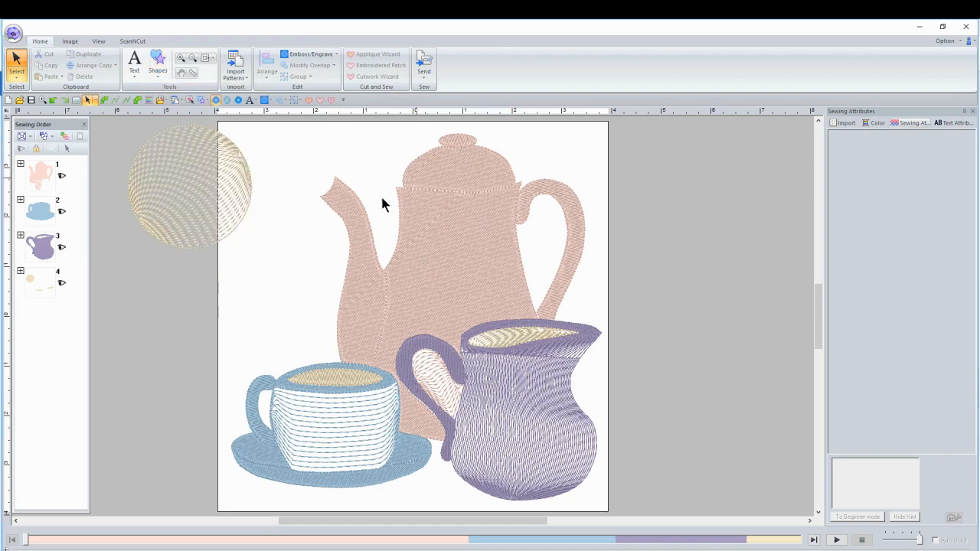
# Set the region stitch of the teapot's body to Piping Stitch and deselect it.
pyautogui.click(442, 241)
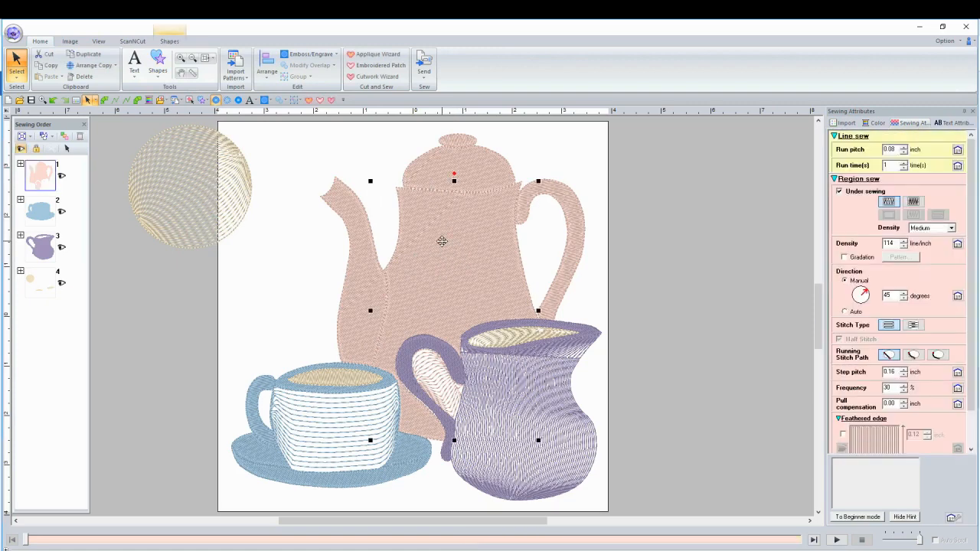
pyautogui.rightClick(441, 243)
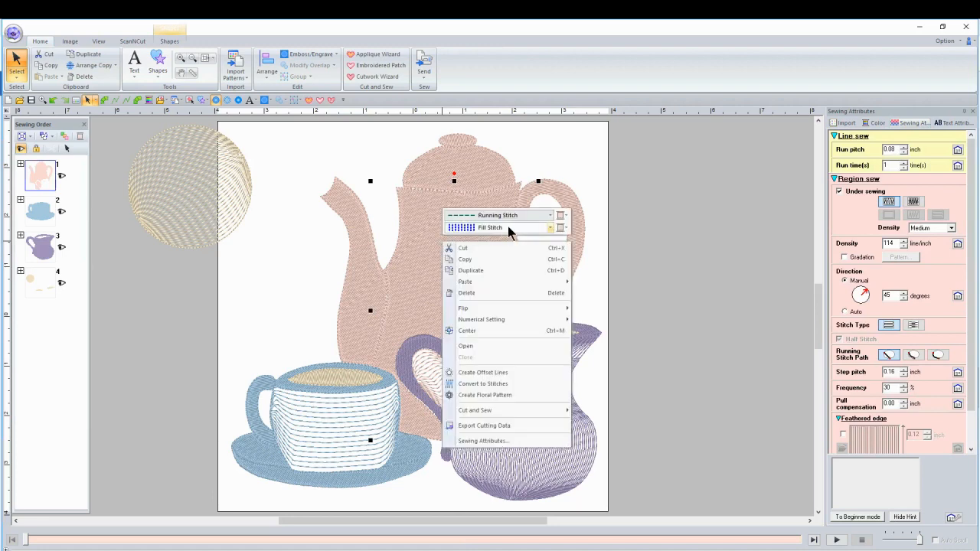
pyautogui.click(550, 227)
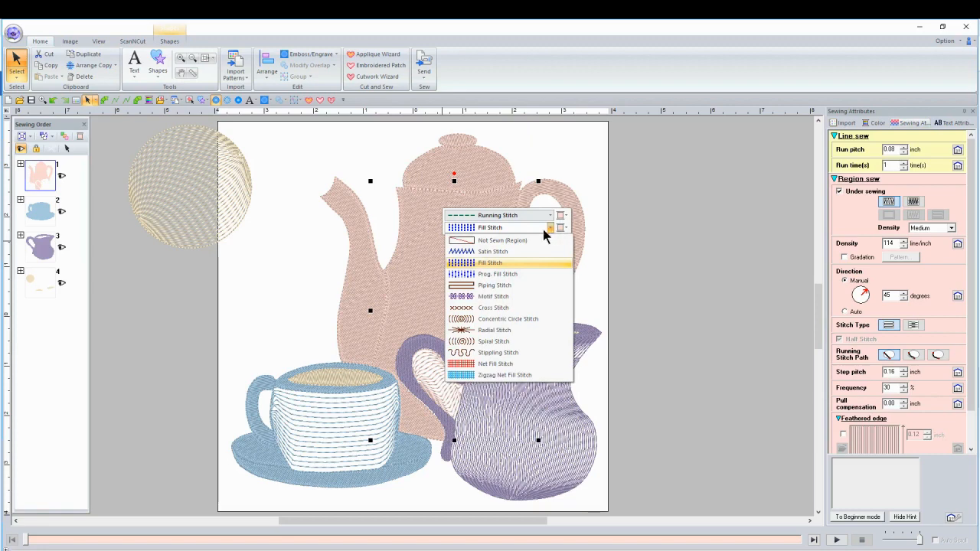
pyautogui.click(495, 286)
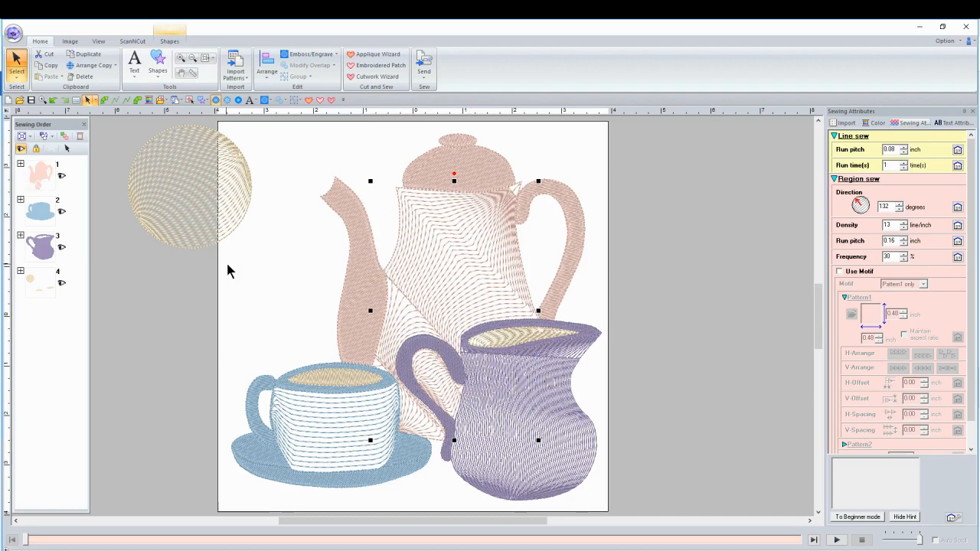
pyautogui.click(325, 264)
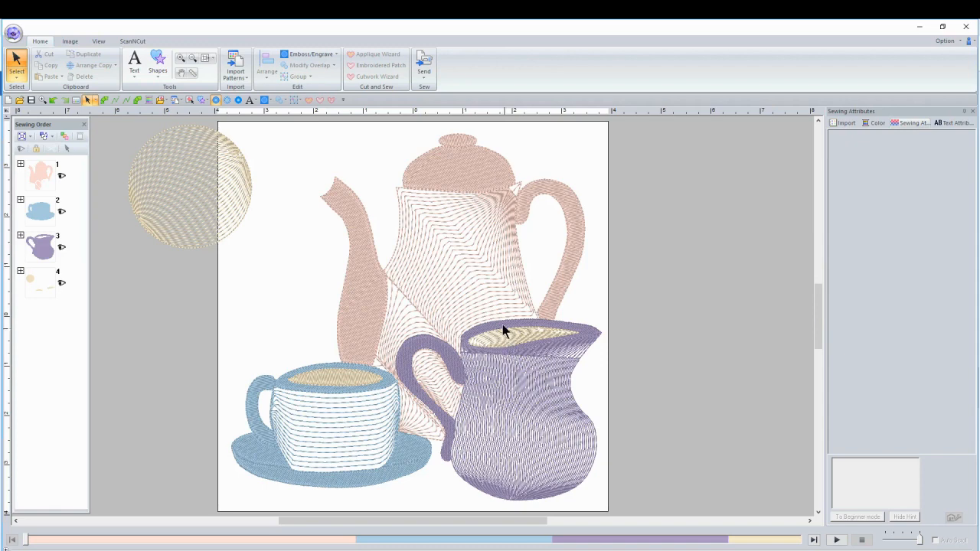
pyautogui.click(468, 276)
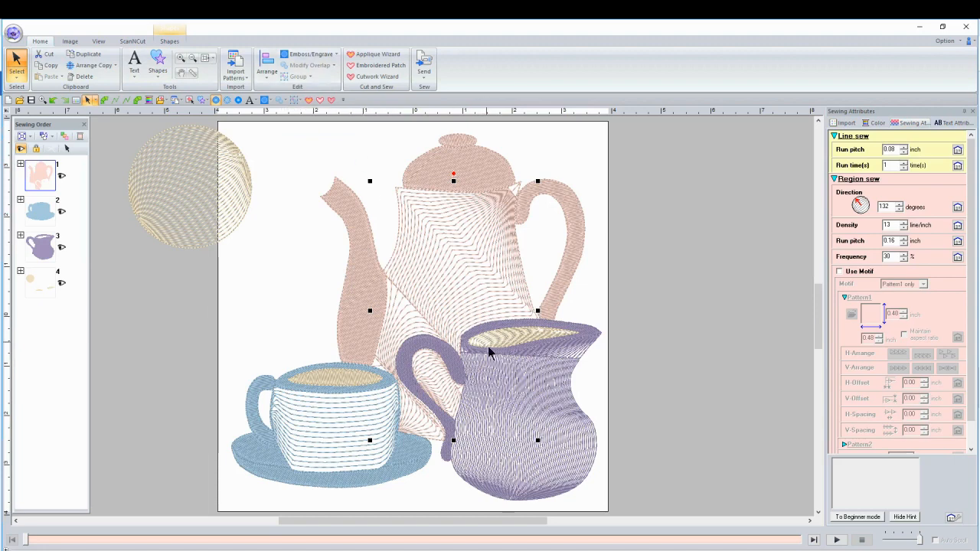
pyautogui.click(654, 273)
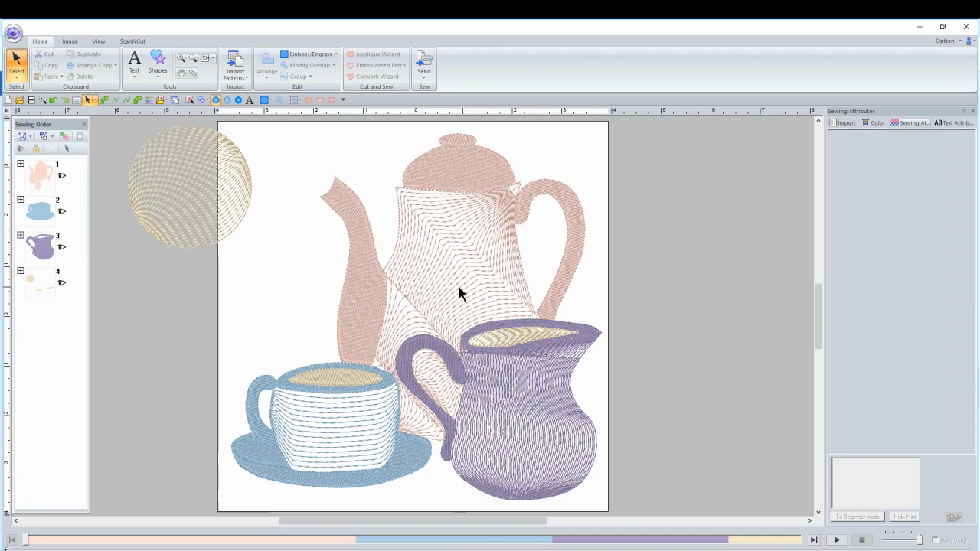
# Move the yellow circle slightly down along the page's left edge.
pyautogui.click(193, 187)
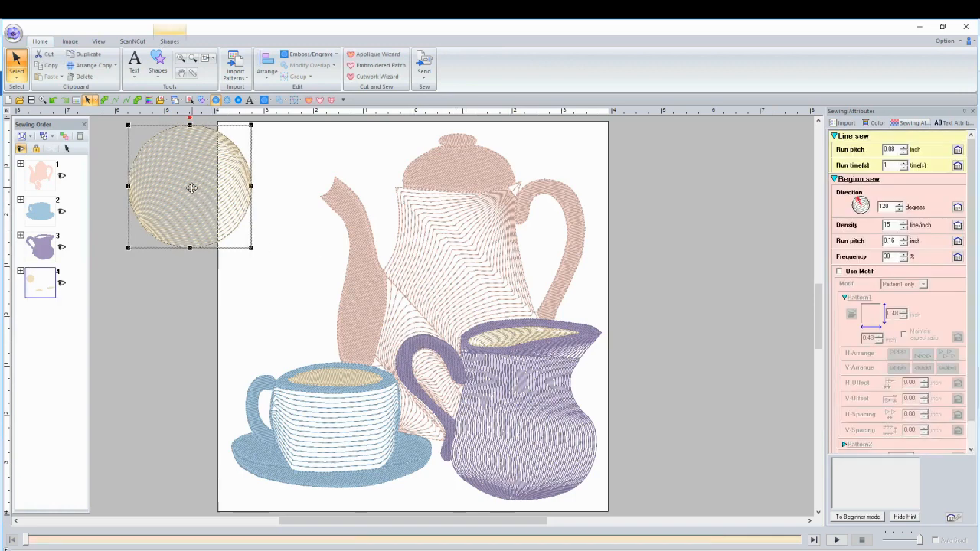
pyautogui.moveTo(191, 188); pyautogui.dragTo(191, 216)
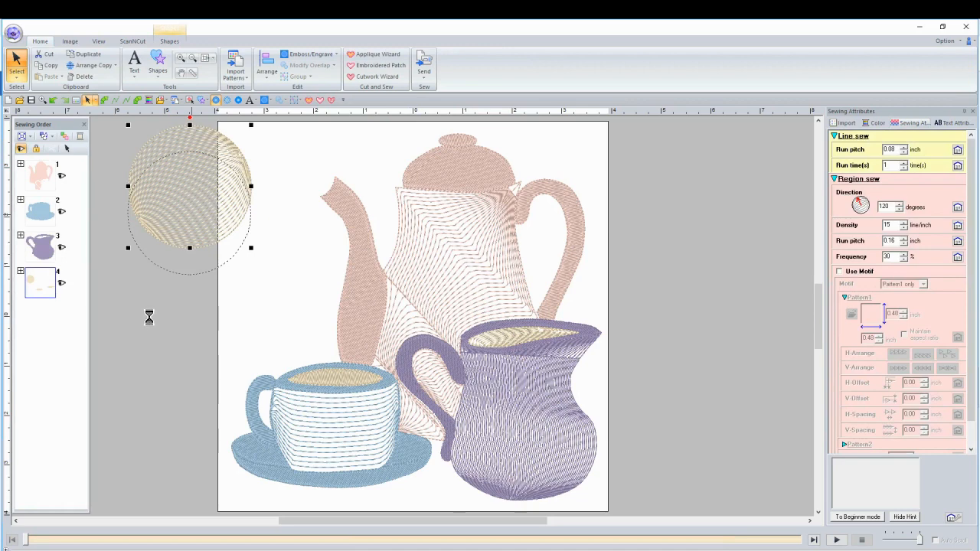
# Draw a piping stitch square, about 2.2 inches wide, overlapping the lower part of the yellow circle.
pyautogui.click(157, 68)
pyautogui.click(179, 133)
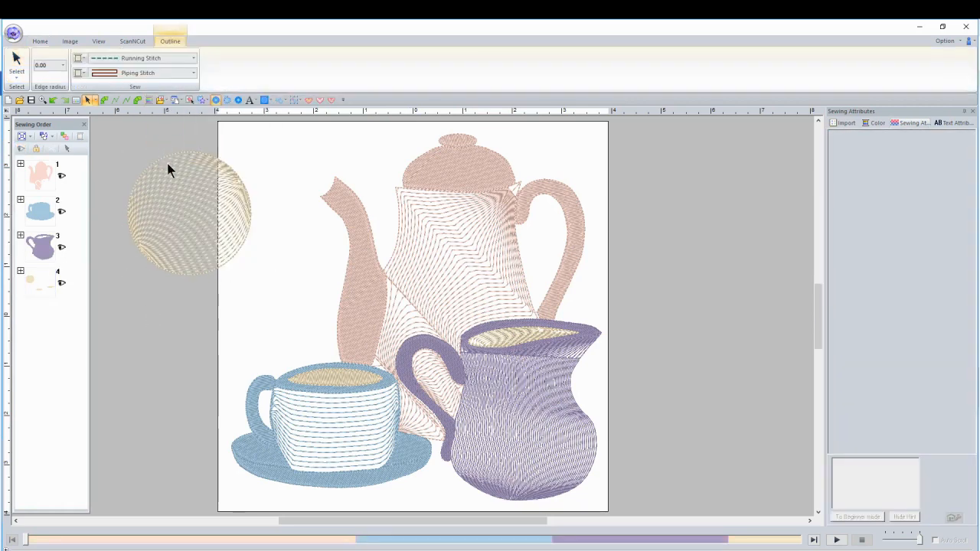
pyautogui.moveTo(177, 218); pyautogui.dragTo(284, 308)
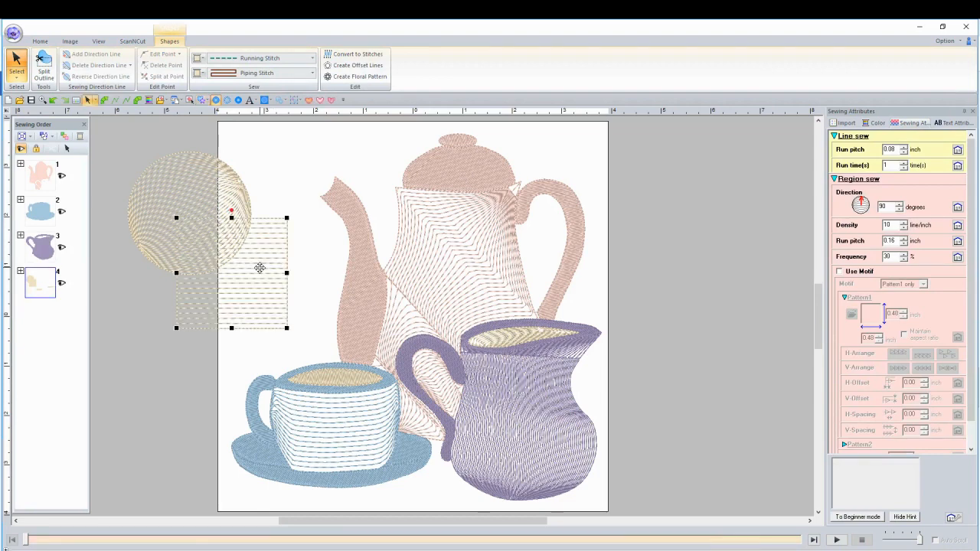
# Change the region thread color of the piping stitch square to red.
pyautogui.rightClick(260, 267)
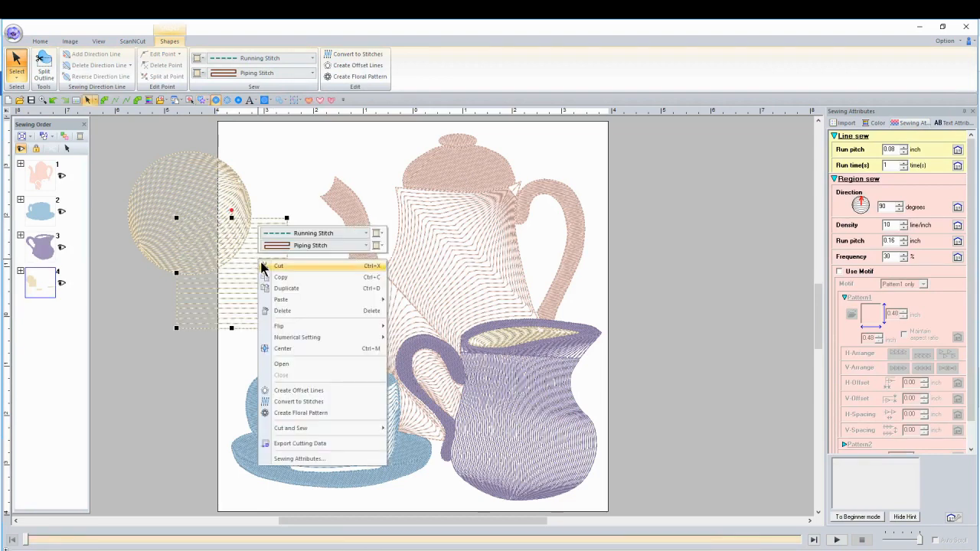
pyautogui.click(378, 247)
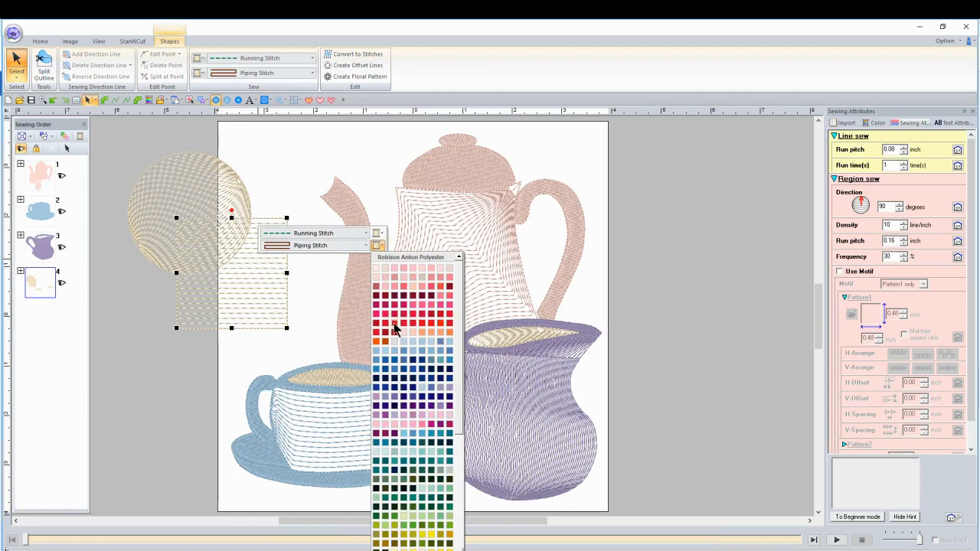
pyautogui.click(395, 326)
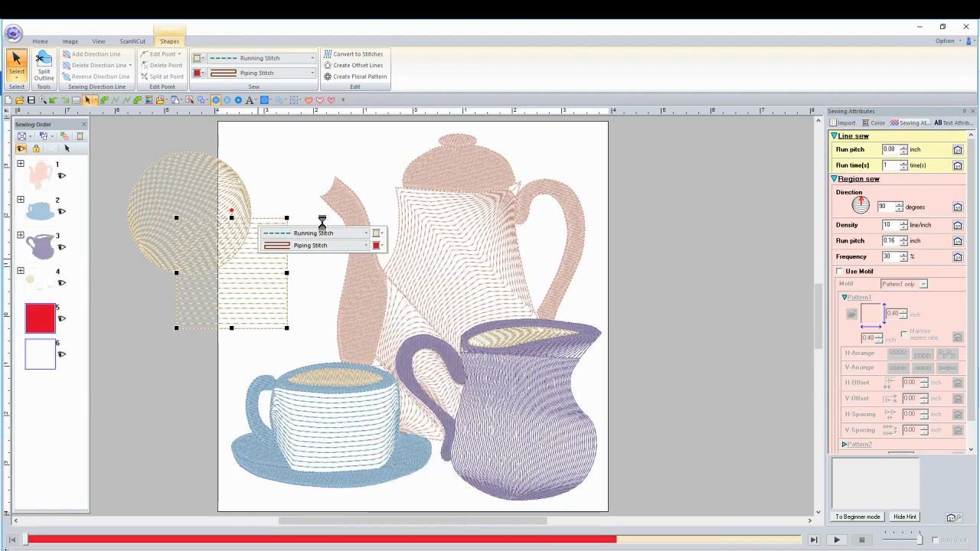
# Change the region thread color of the yellow circle to blue and clear the selection.
pyautogui.click(211, 185)
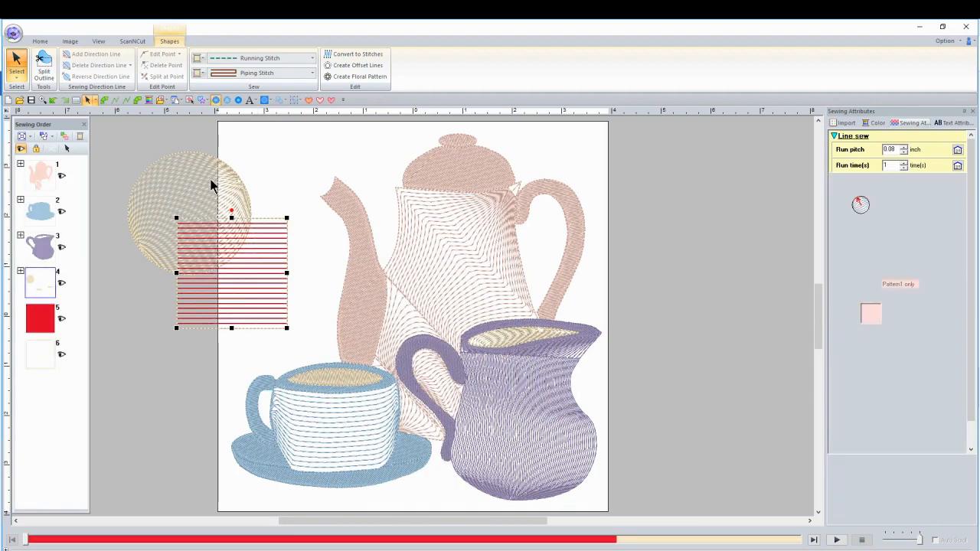
pyautogui.rightClick(211, 178)
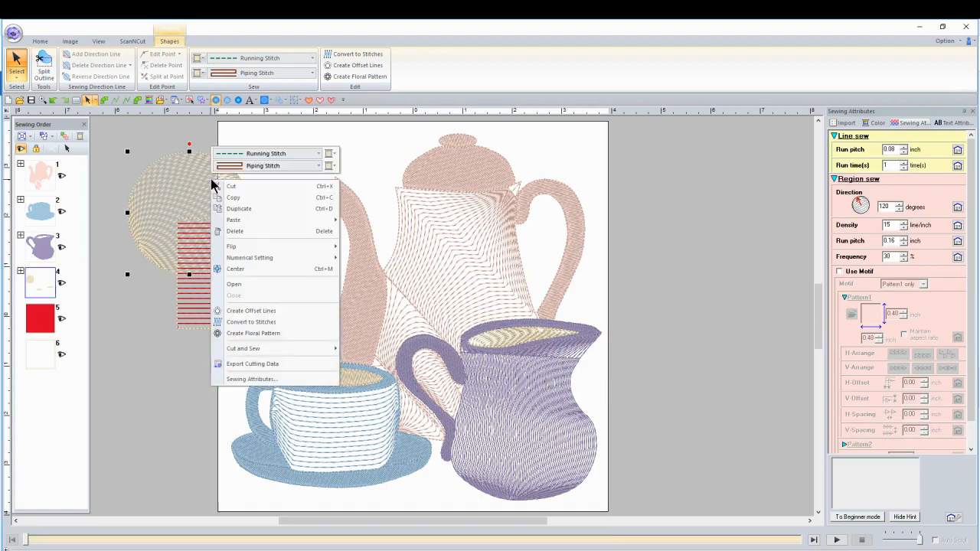
pyautogui.click(330, 167)
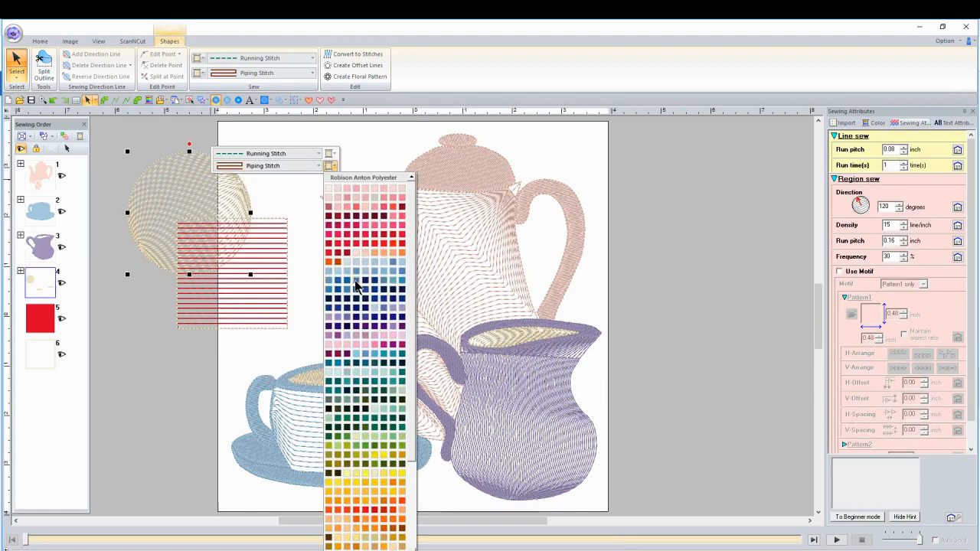
pyautogui.click(354, 280)
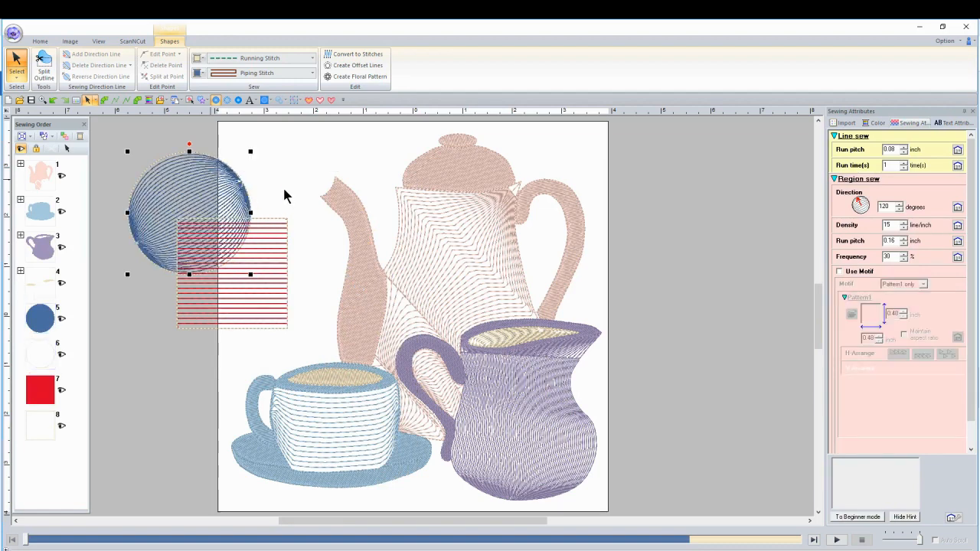
pyautogui.click(109, 137)
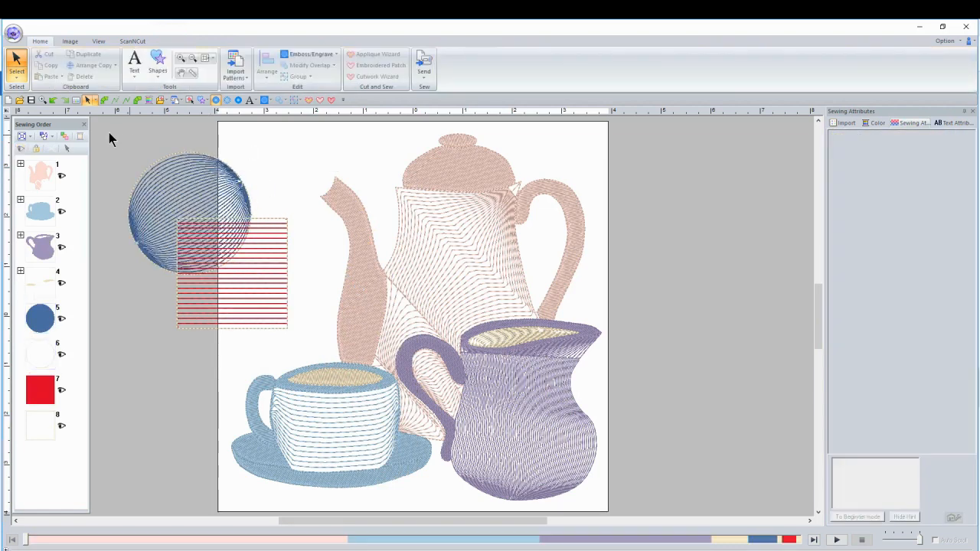
# Remove the overlap between the red square and the blue circle so the circle is cut out beneath the square.
pyautogui.click(231, 282)
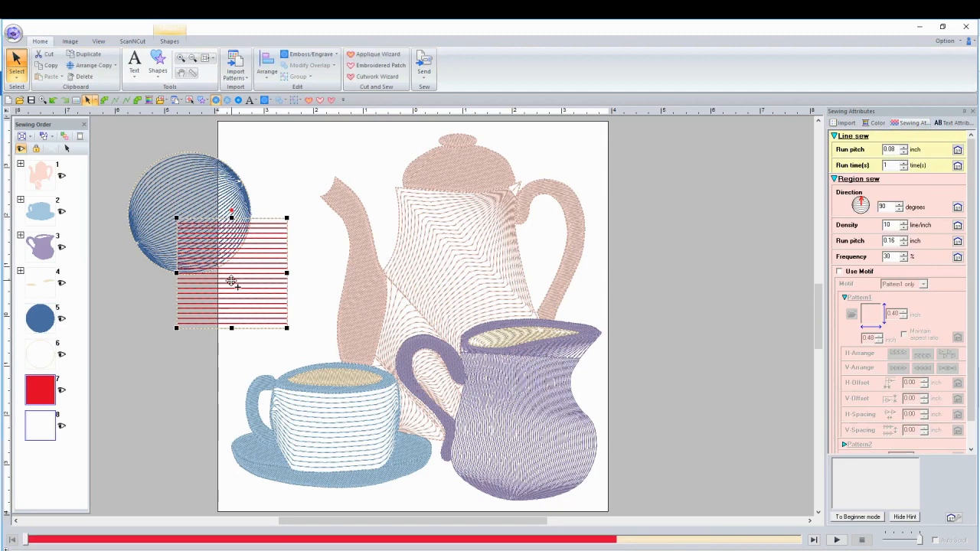
pyautogui.keyDown('ctrl'); pyautogui.click(211, 182); pyautogui.keyUp('ctrl')
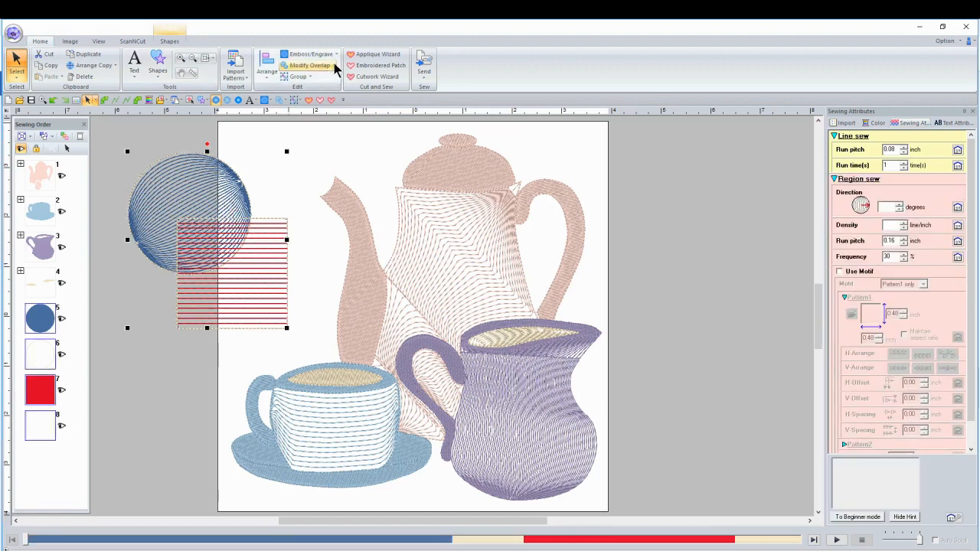
pyautogui.click(334, 65)
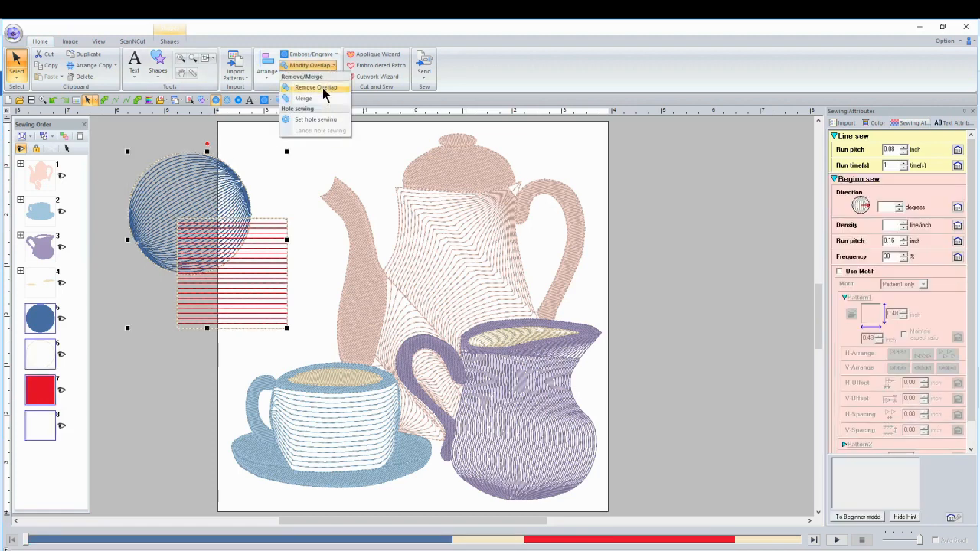
pyautogui.click(323, 89)
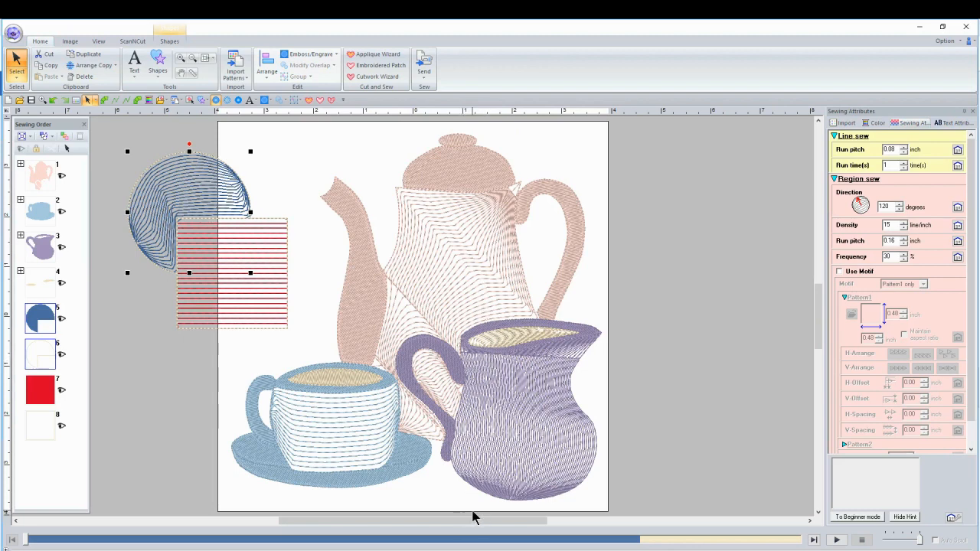
# Bring up the complete tea set design without overlap, clear its selection, and switch to the Teapot and creamer.pes design.
pyautogui.click(465, 550)
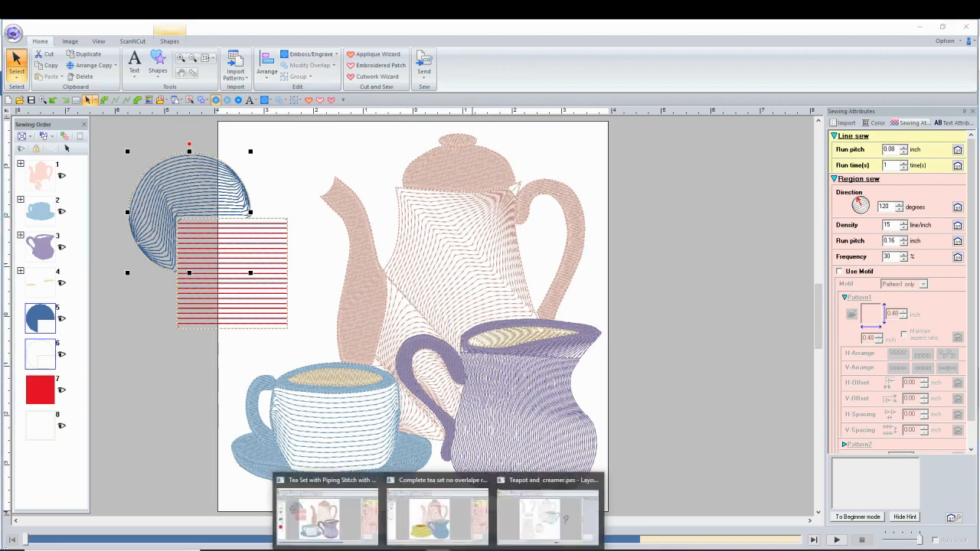
pyautogui.click(437, 521)
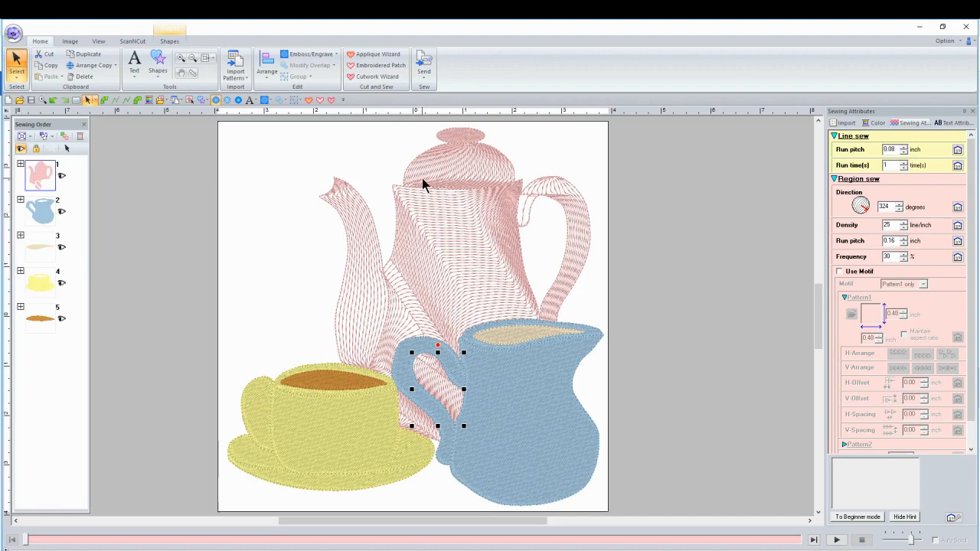
pyautogui.click(261, 157)
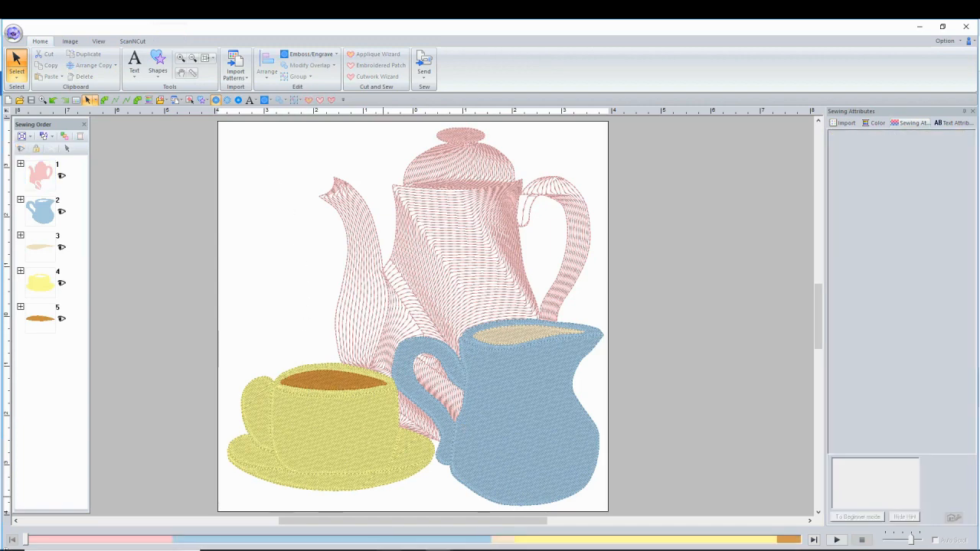
pyautogui.click(438, 550)
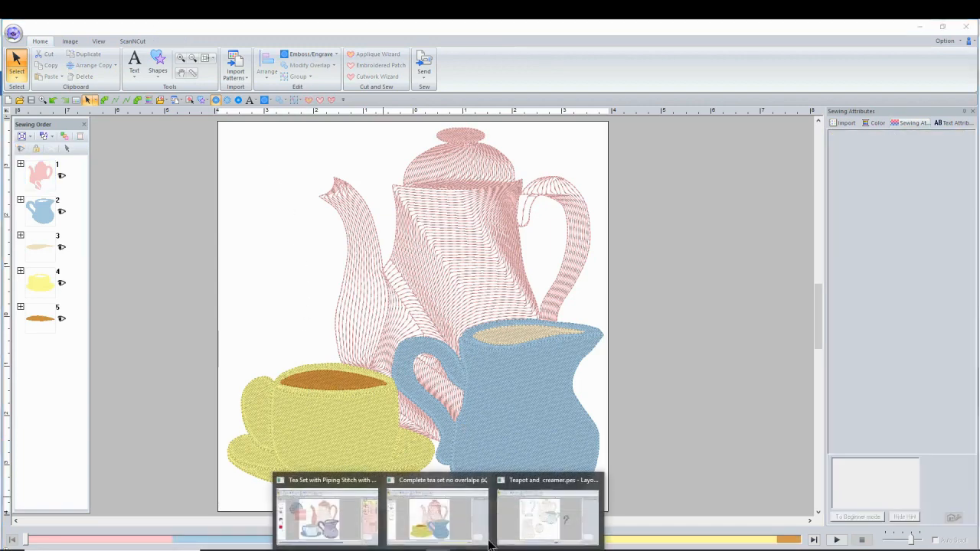
pyautogui.click(536, 520)
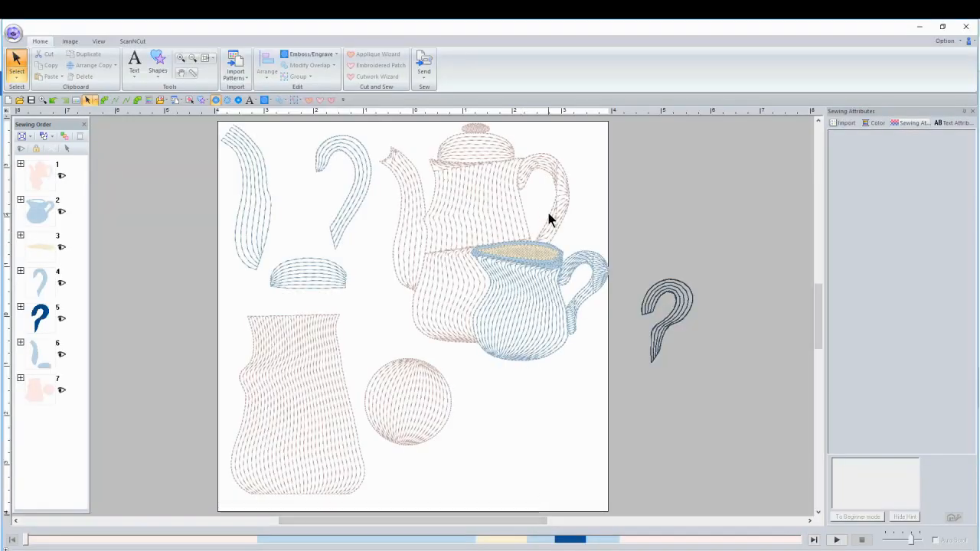
# Try to move the creamer's body with its cream filling down to the page's lower-right corner.
pyautogui.click(519, 300)
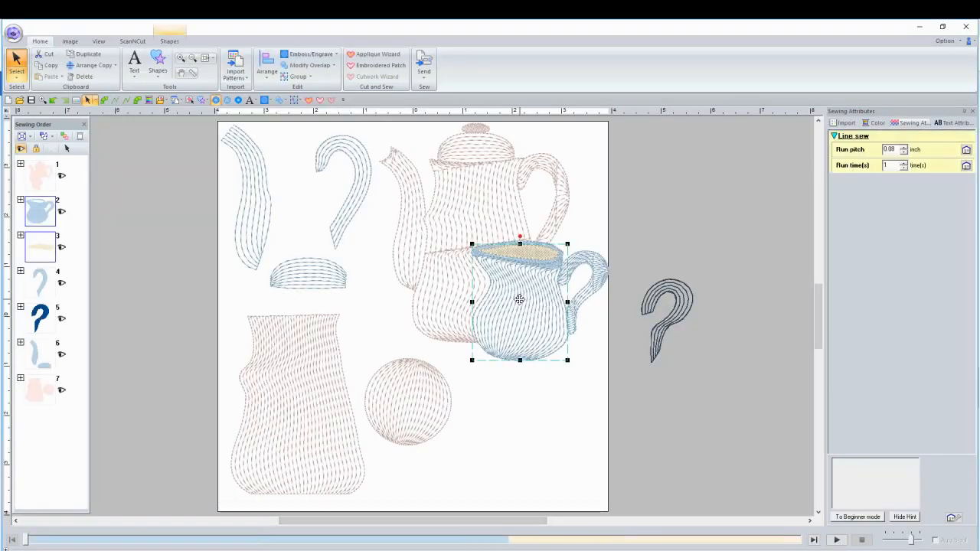
pyautogui.moveTo(519, 300); pyautogui.dragTo(563, 445)
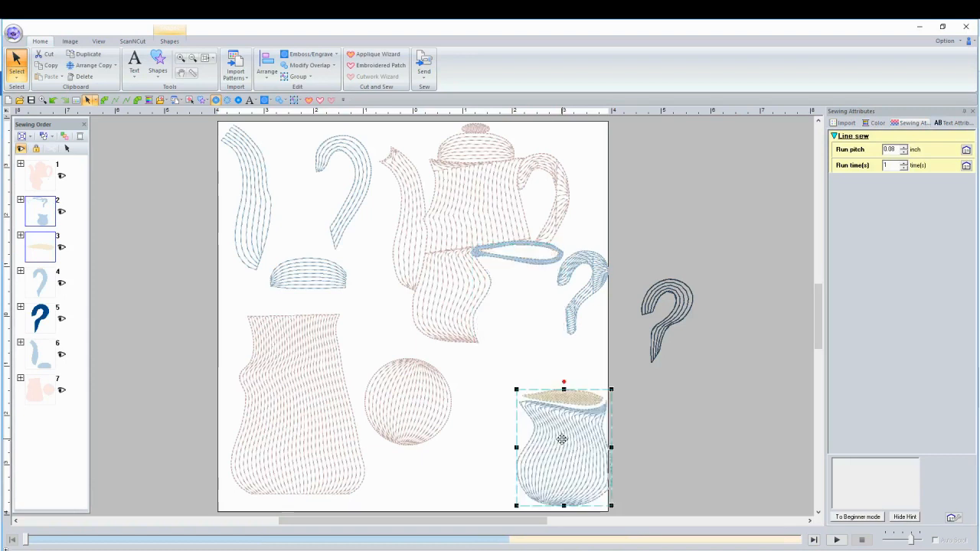
# Undo the recent edits until the whole creamer sits apart below the uncut teapot, and clear the selection.
pyautogui.click(53, 100)
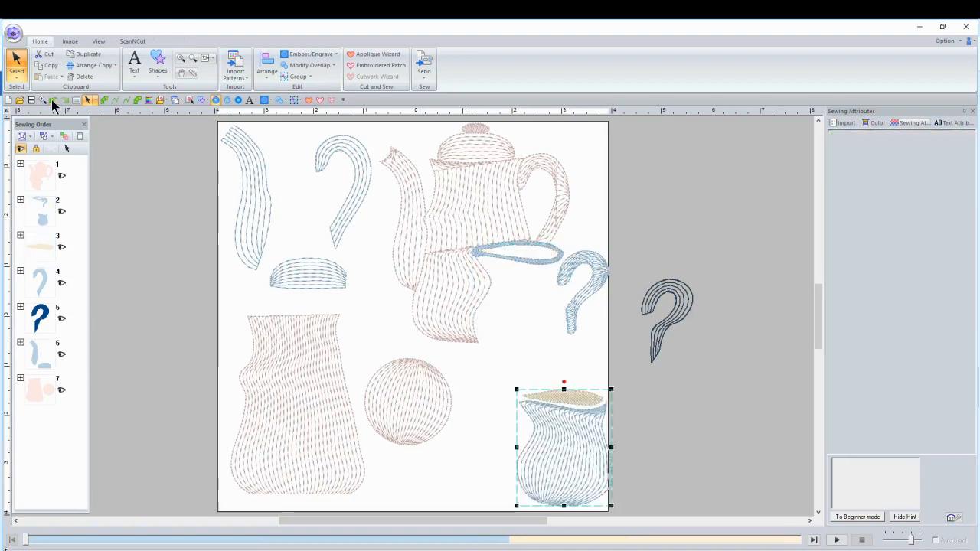
pyautogui.click(53, 100)
pyautogui.click(53, 100)
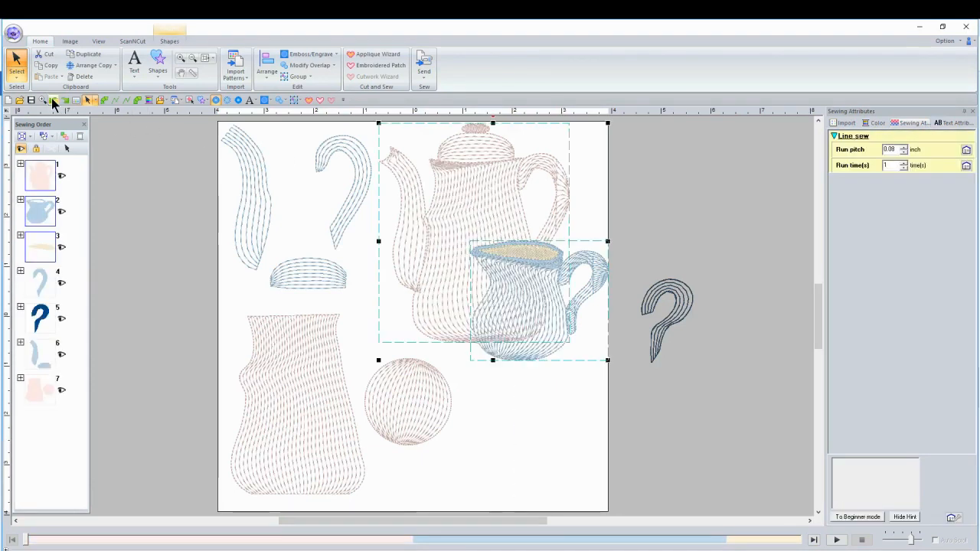
pyautogui.click(53, 100)
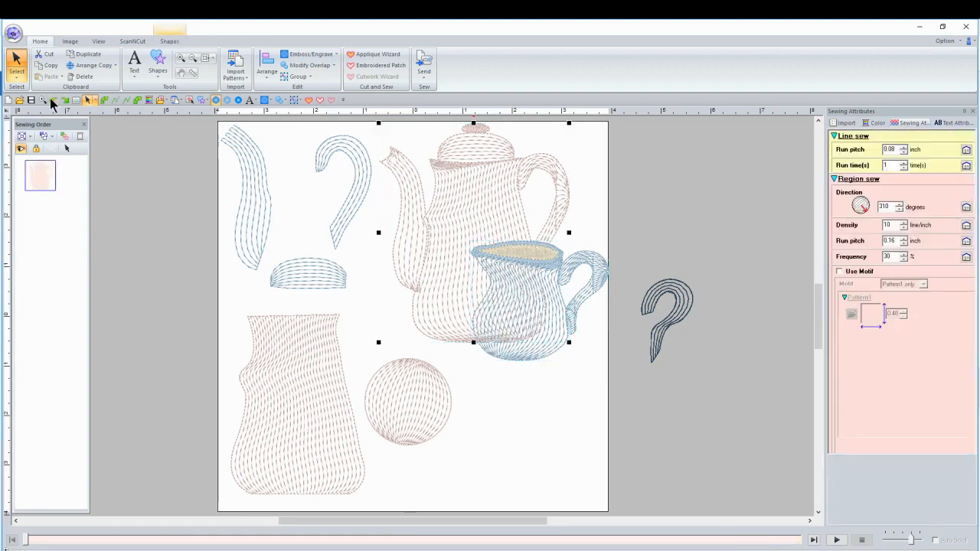
pyautogui.click(53, 100)
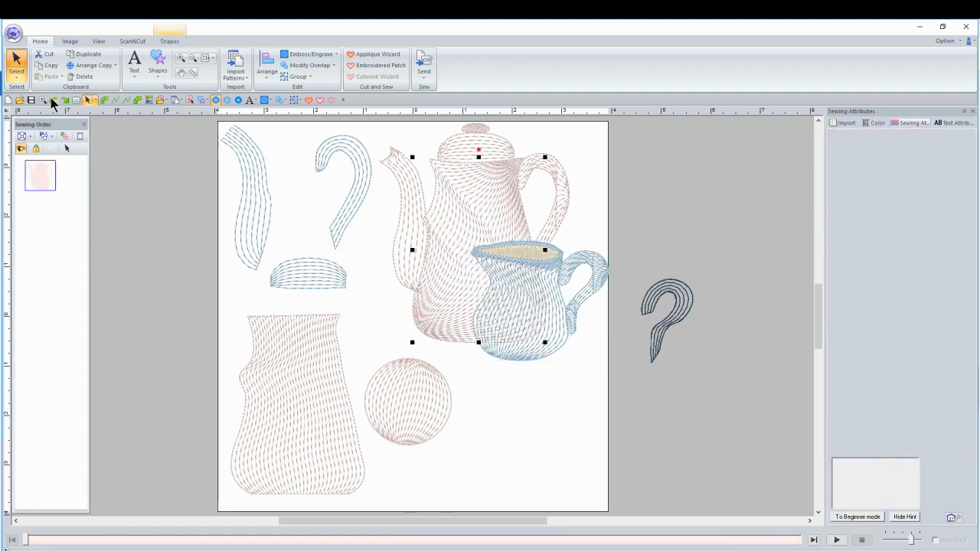
pyautogui.click(53, 100)
pyautogui.click(51, 100)
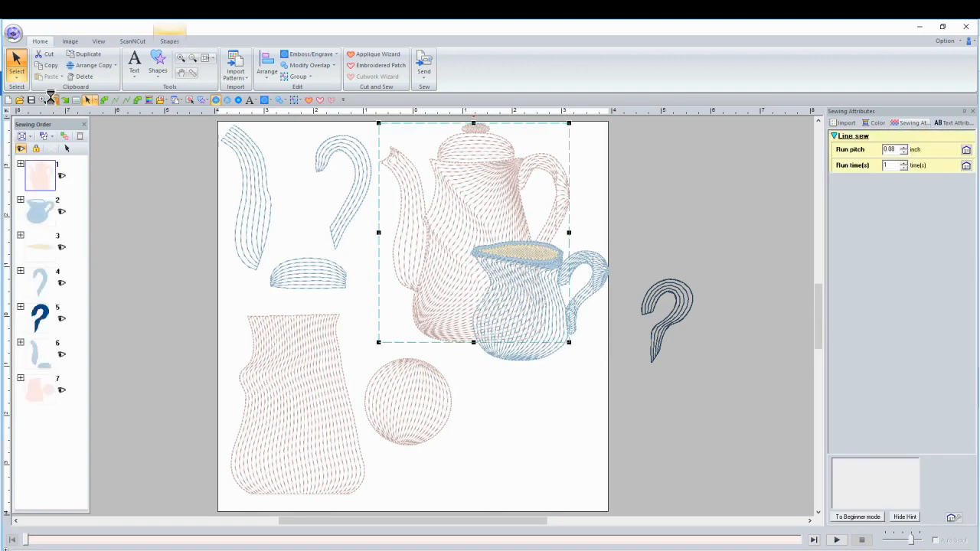
pyautogui.click(52, 99)
pyautogui.click(52, 100)
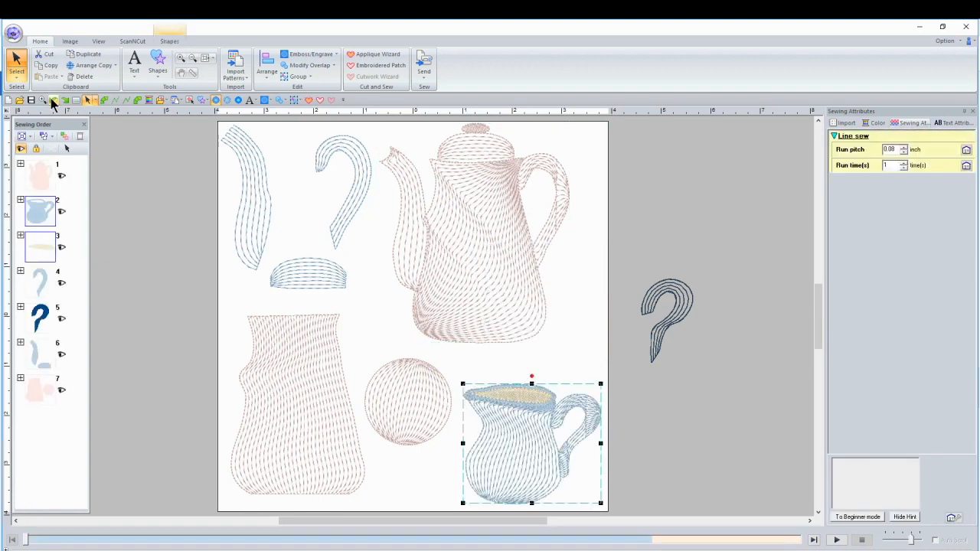
pyautogui.click(645, 199)
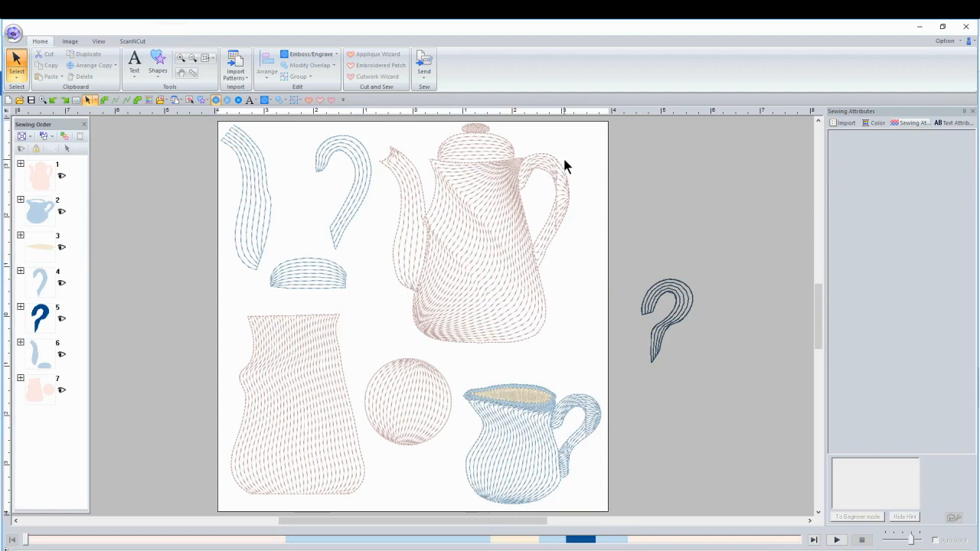
# Set the piping direction of the teapot's body to 187 degrees and deselect it.
pyautogui.click(484, 224)
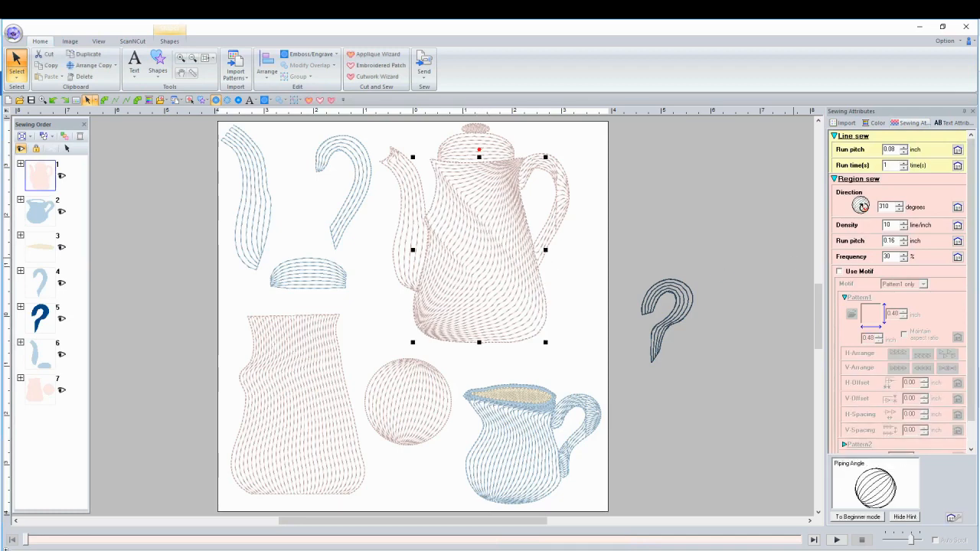
pyautogui.moveTo(863, 207); pyautogui.dragTo(843, 208)
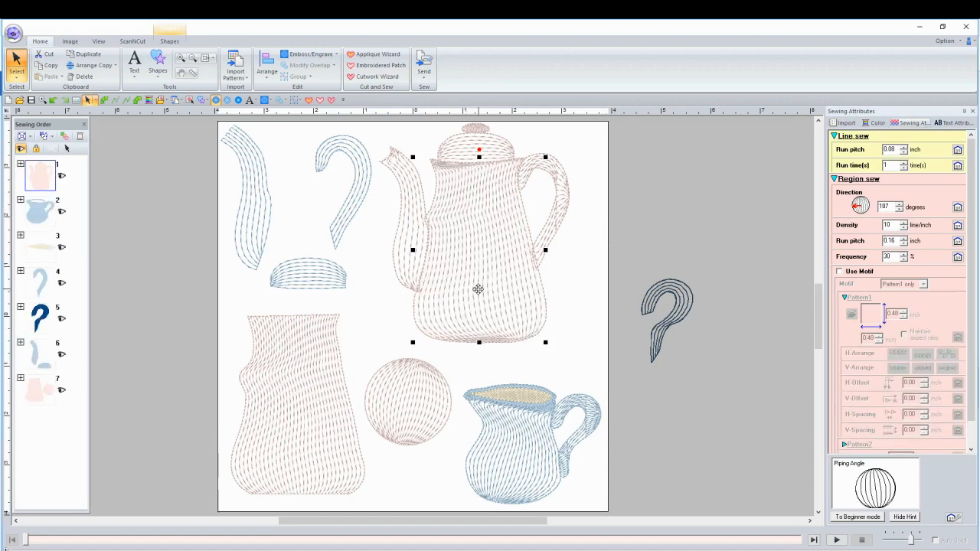
pyautogui.click(590, 263)
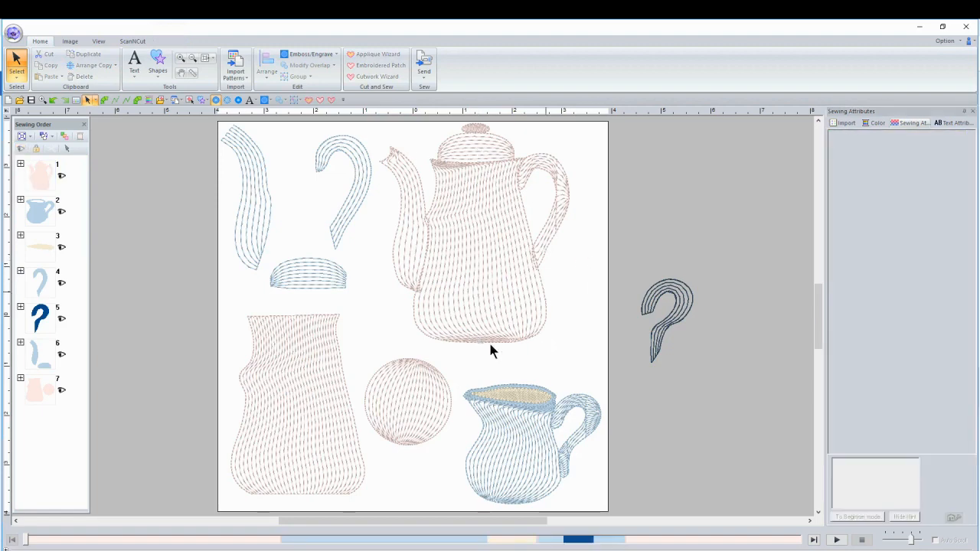
# Switch back to the complete tea set design and rotate the piping direction of the pink teapot's body slightly counterclockwise.
pyautogui.hotkey('alt', 'Tab')
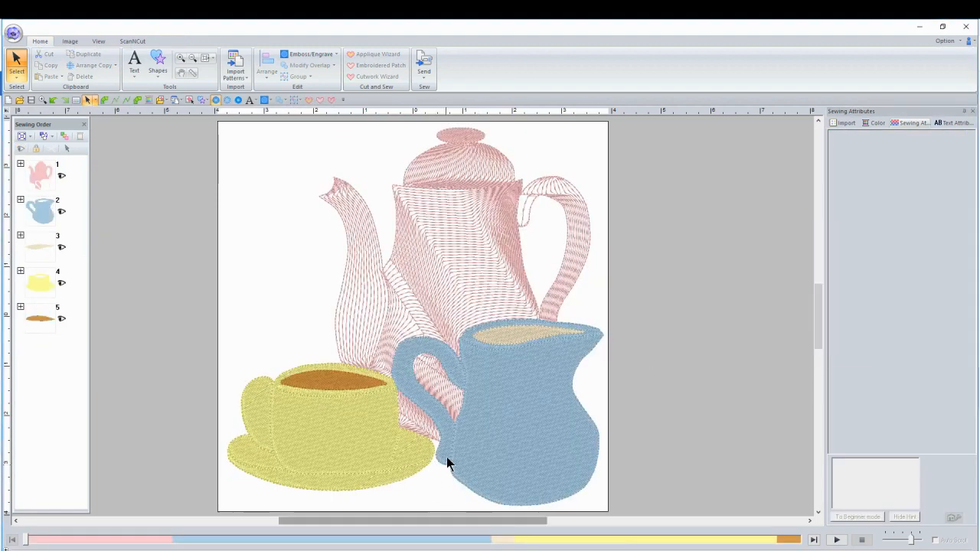
pyautogui.click(467, 274)
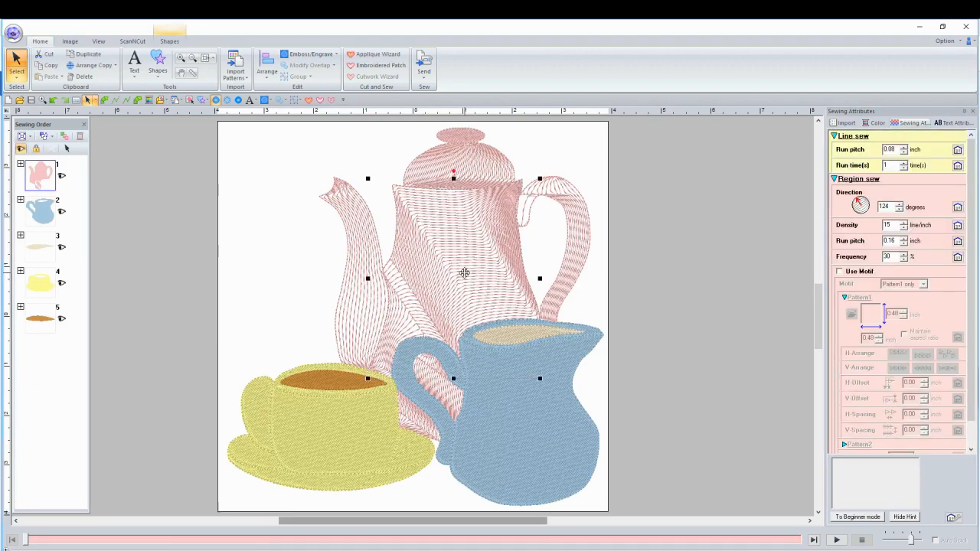
pyautogui.moveTo(857, 201); pyautogui.dragTo(853, 205)
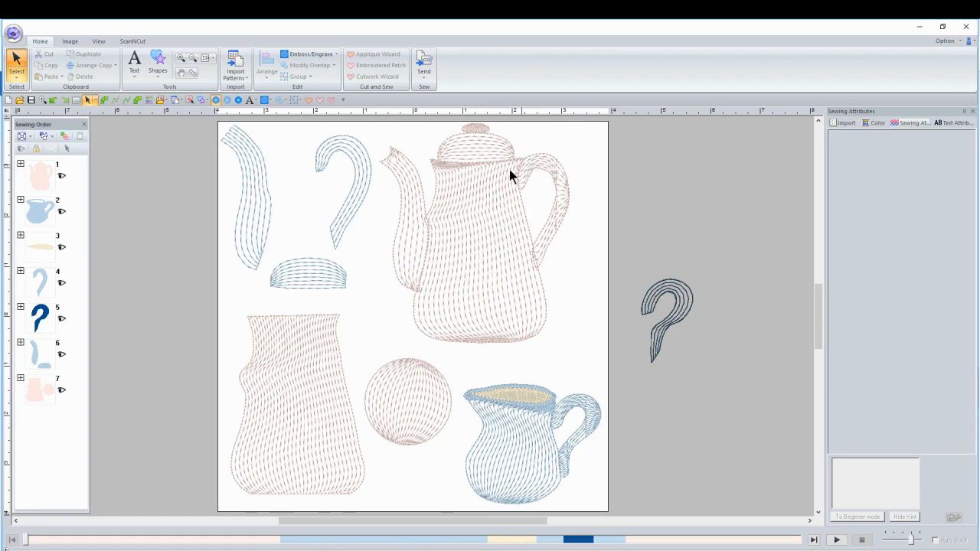
# In the Teapot and creamer design, set the piping direction of the teapot's body to 180 degrees.
pyautogui.click(480, 214)
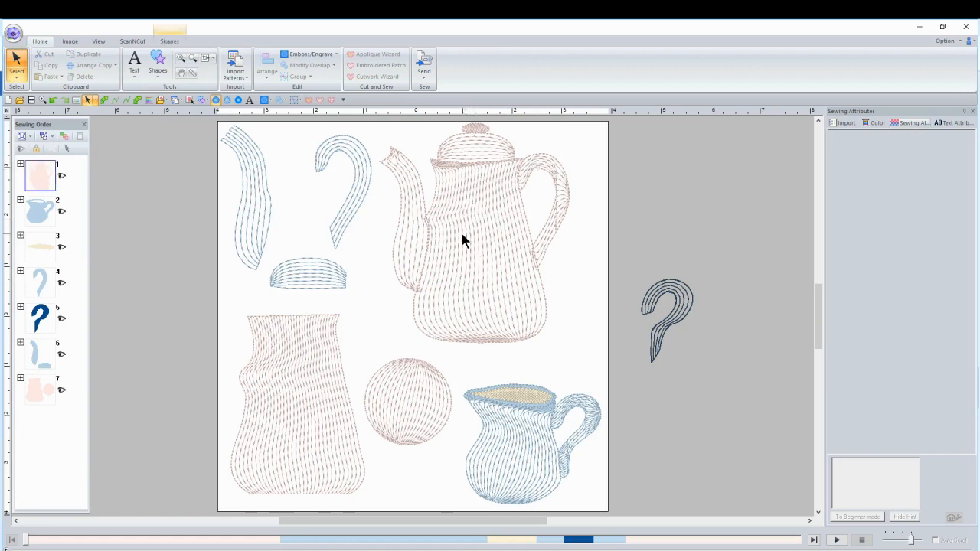
pyautogui.click(855, 205)
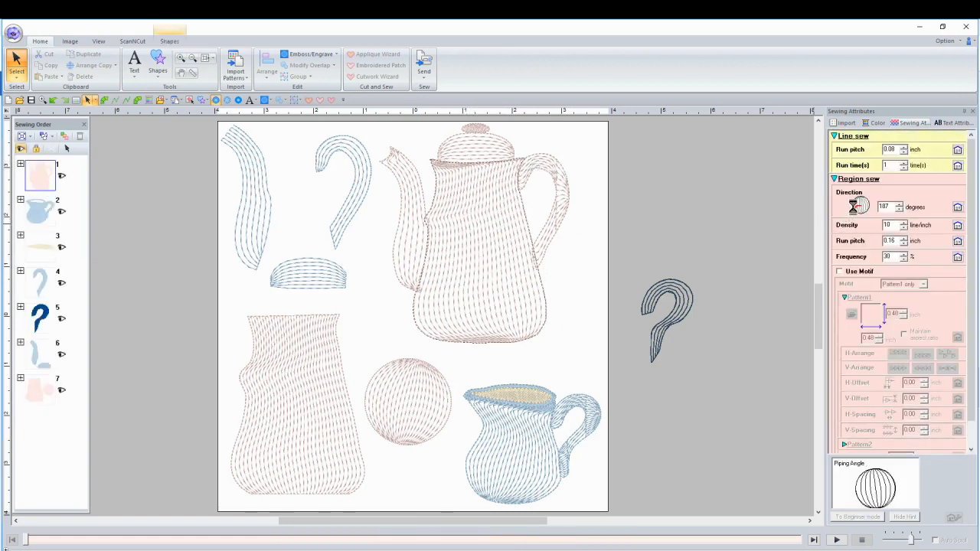
pyautogui.click(854, 205)
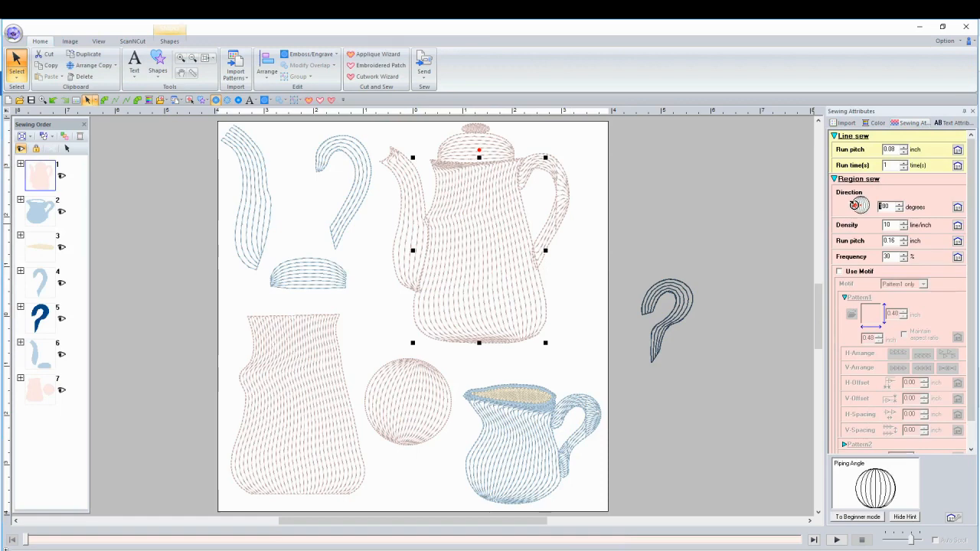
# Try successively lower piping directions on the teapot's body, from 169 through 167, 165 and 163 down to 160 degrees.
pyautogui.moveTo(855, 205); pyautogui.dragTo(853, 203)
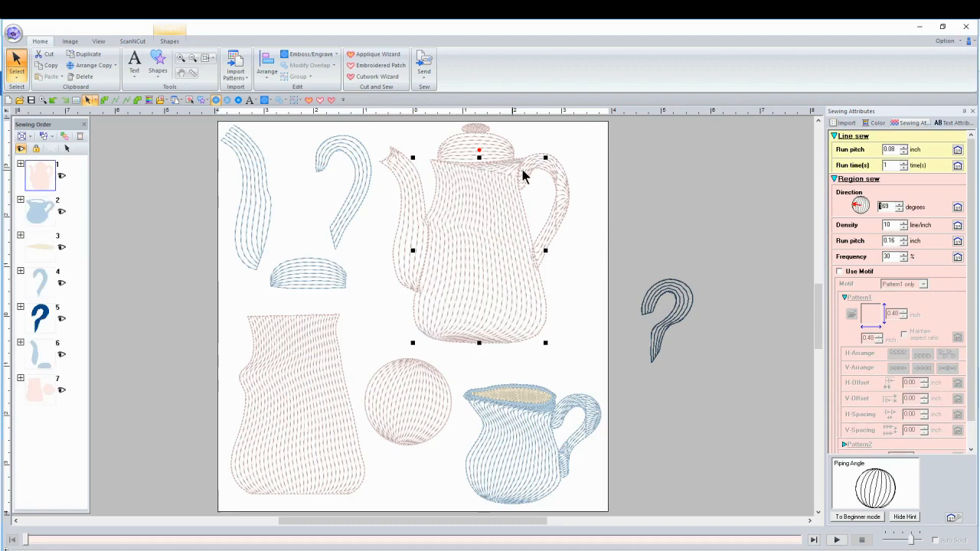
pyautogui.click(902, 210)
pyautogui.click(902, 210)
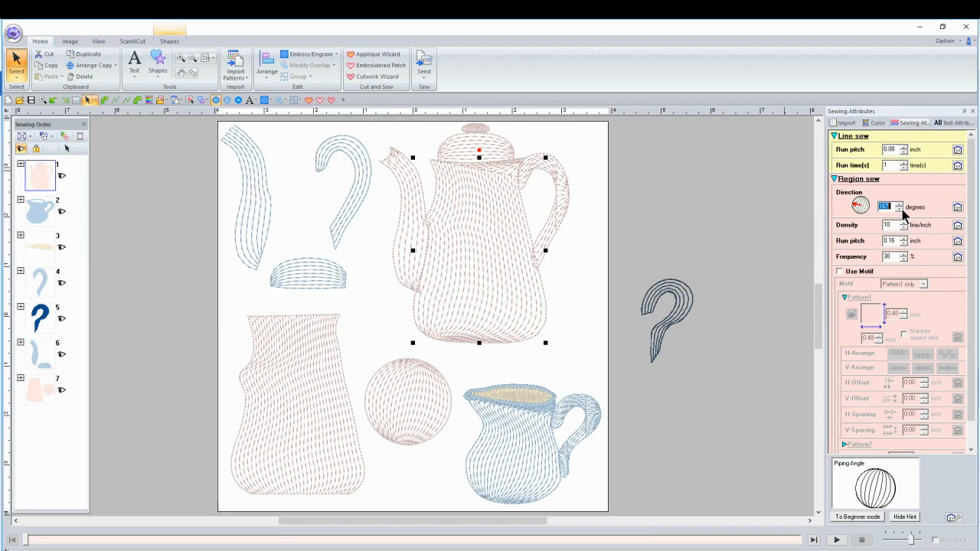
pyautogui.click(506, 196)
pyautogui.click(901, 212)
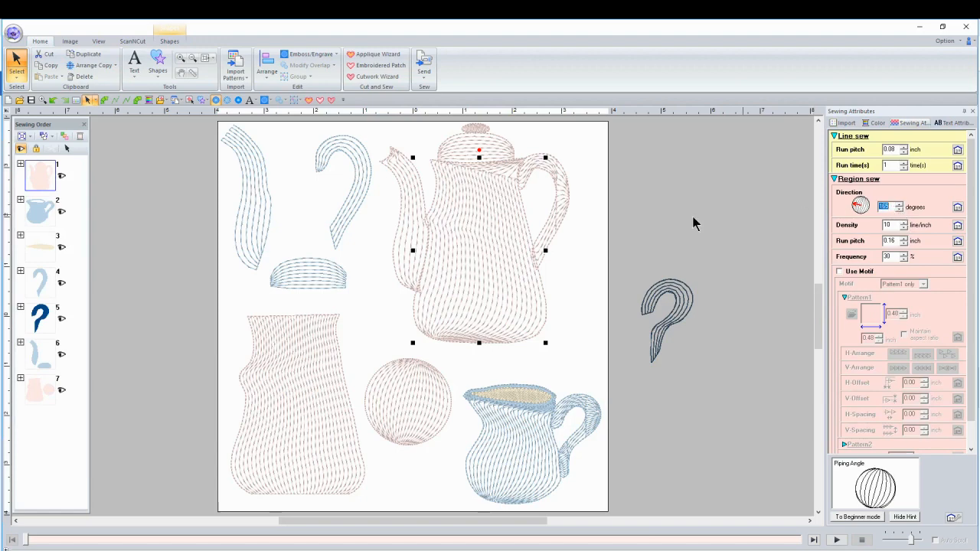
pyautogui.click(538, 220)
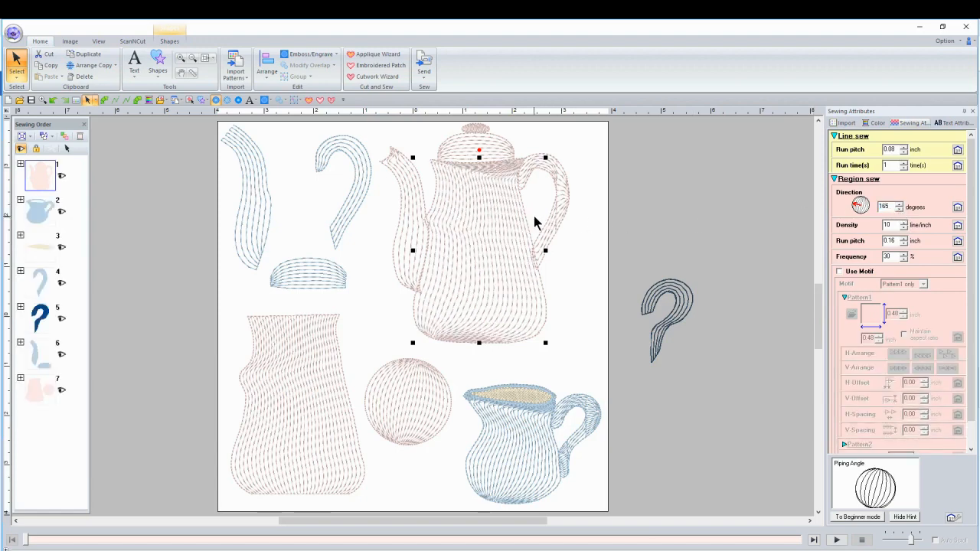
pyautogui.click(901, 211)
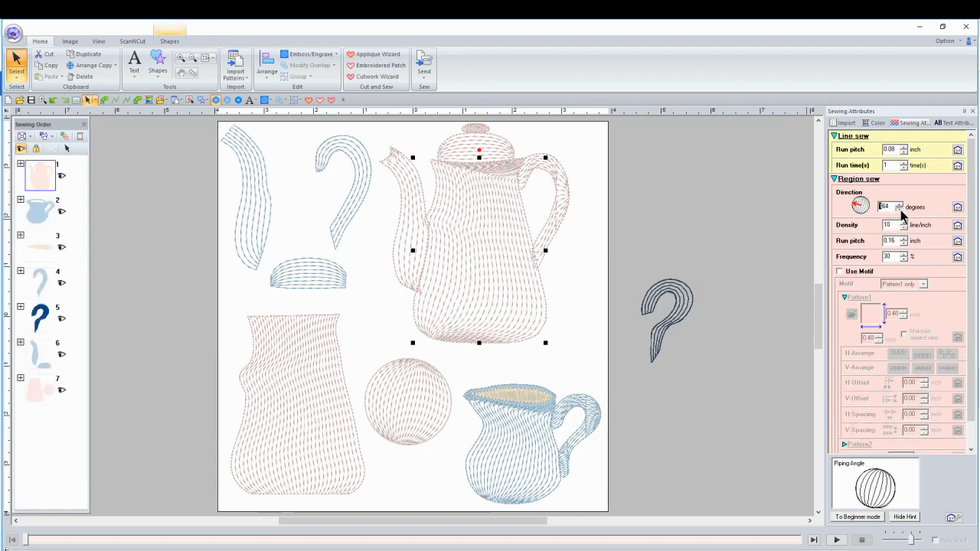
pyautogui.click(902, 212)
pyautogui.click(519, 219)
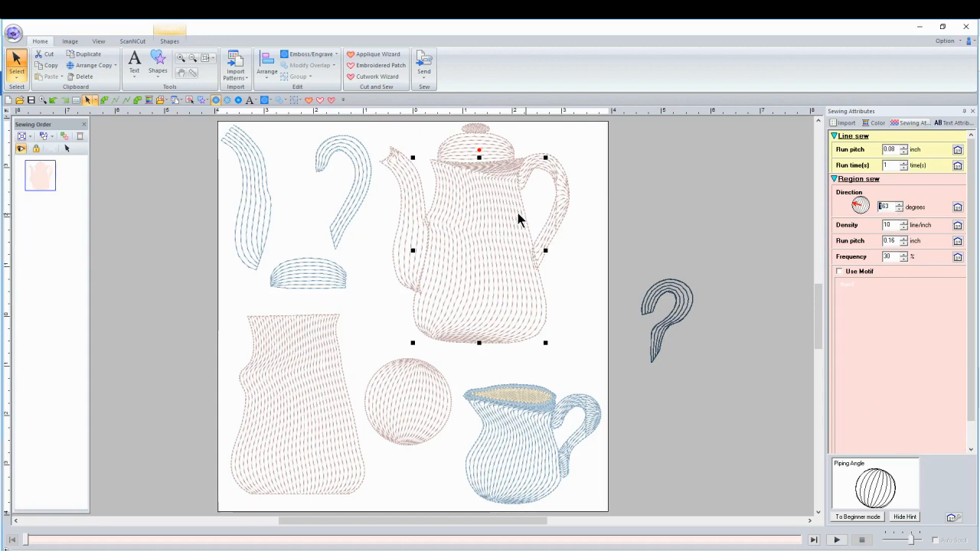
pyautogui.click(901, 212)
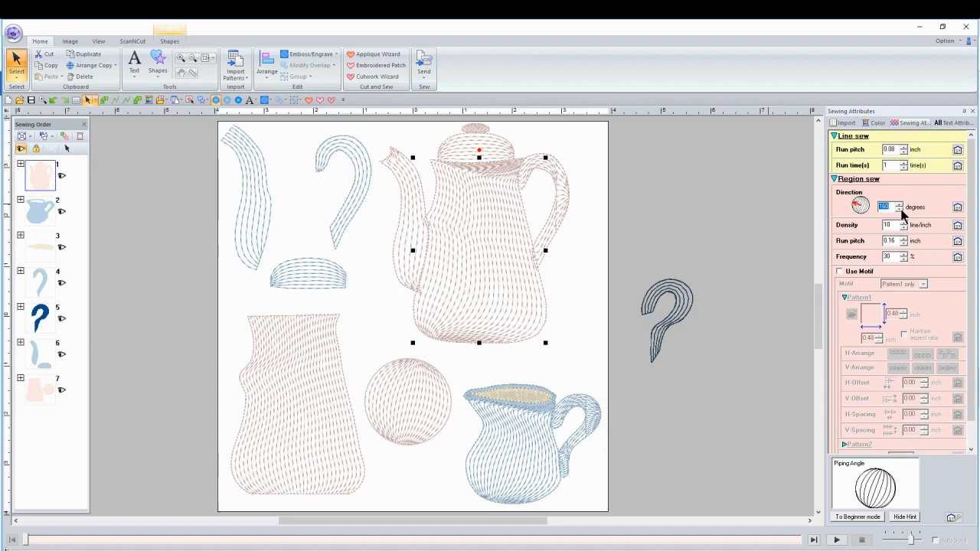
pyautogui.click(497, 224)
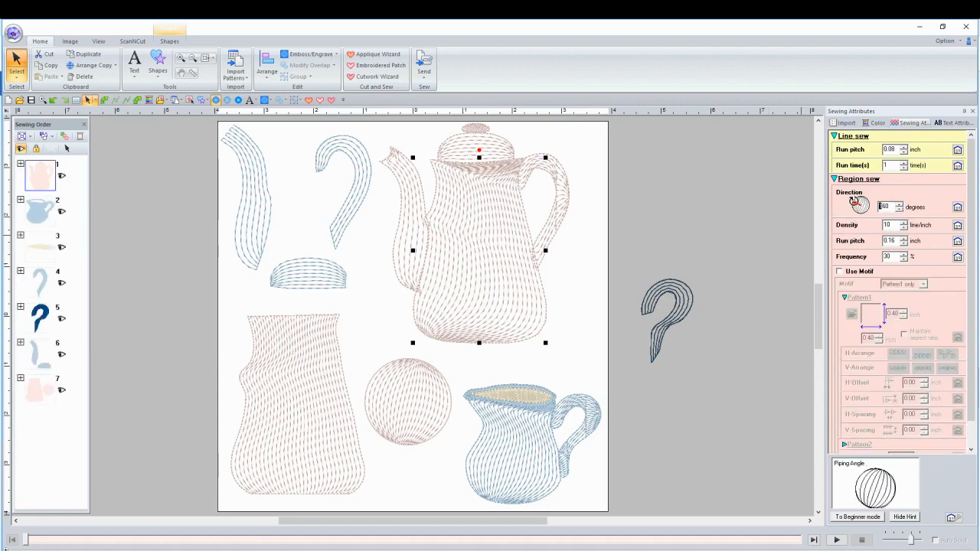
# Set the piping direction of the teapot's body to 177 degrees and deselect it.
pyautogui.click(854, 203)
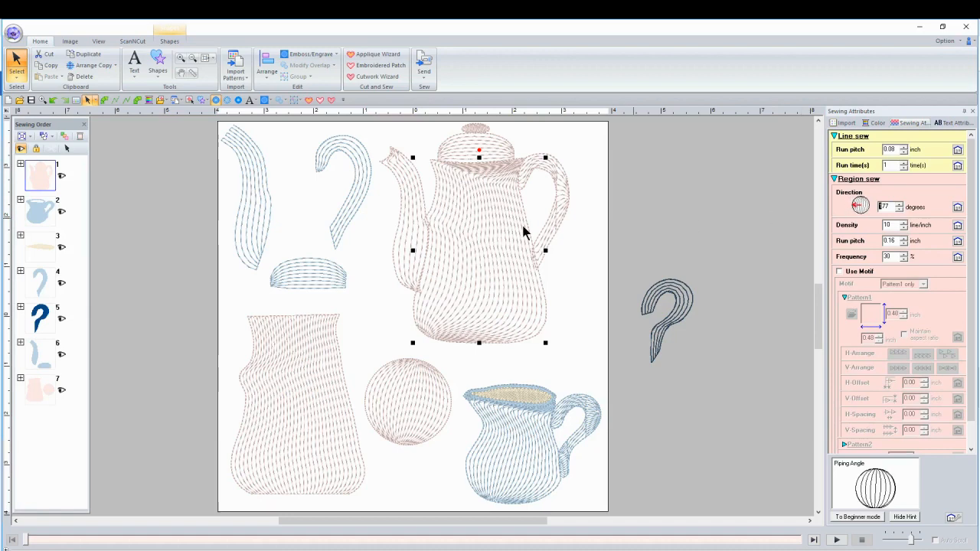
pyautogui.click(497, 226)
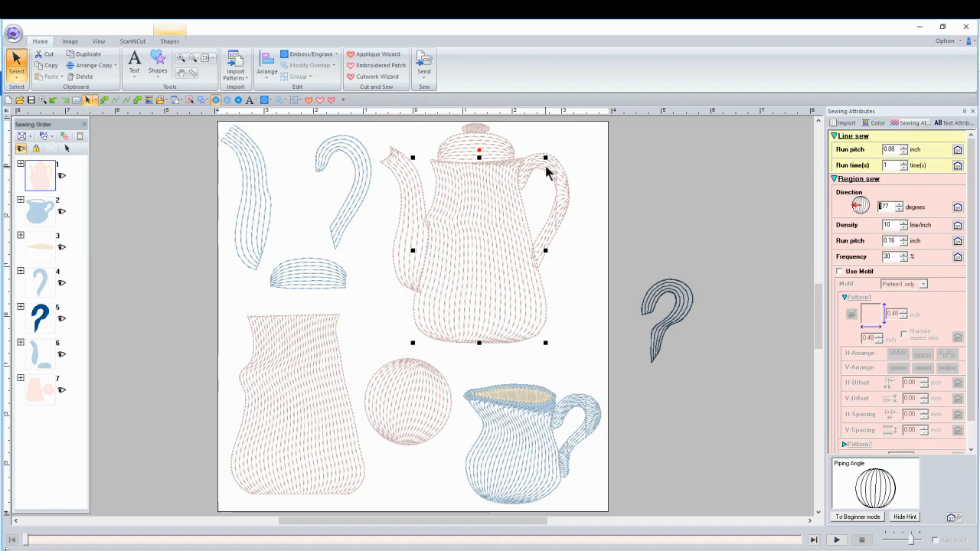
pyautogui.click(586, 186)
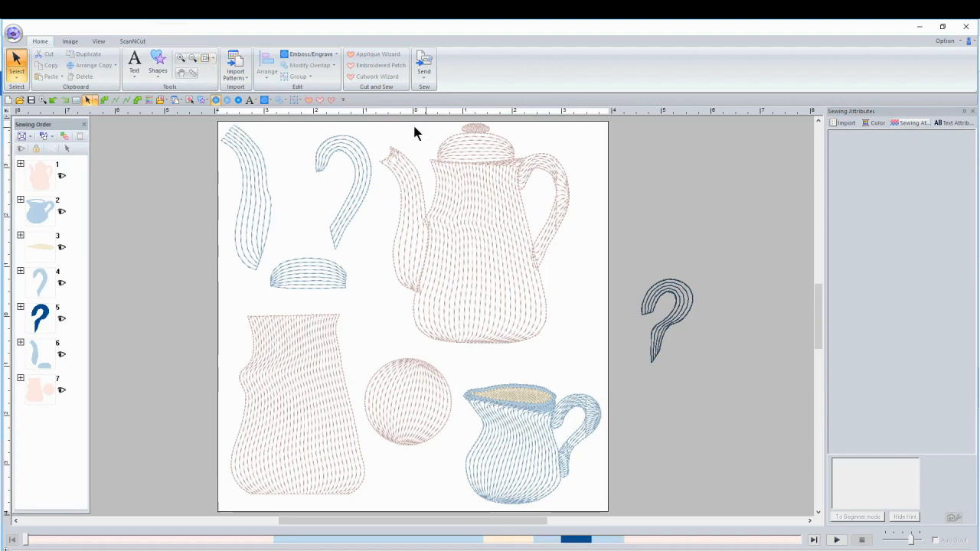
# Examine the stitch lines of the teapot's lid, body and handle up close, and return to the full design view.
pyautogui.click(182, 60)
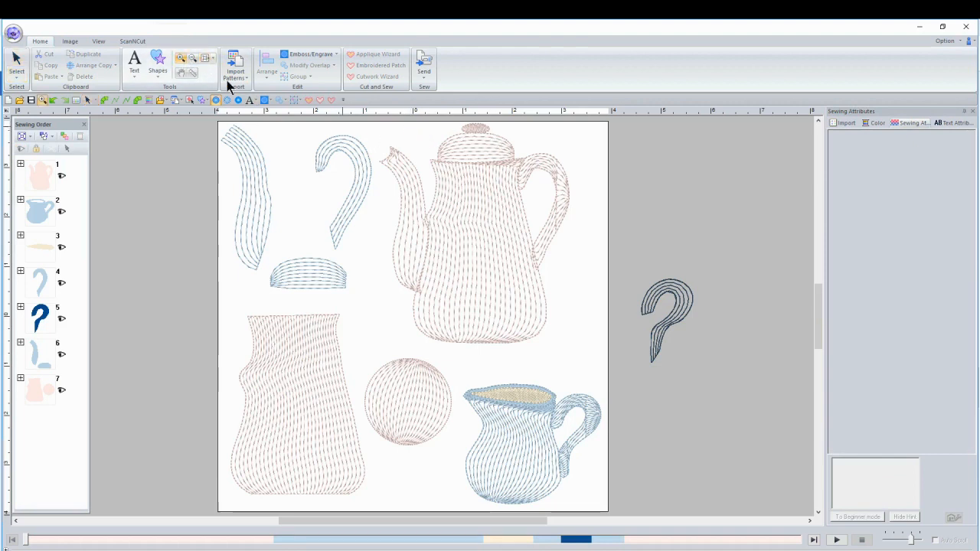
pyautogui.moveTo(389, 127); pyautogui.dragTo(596, 318)
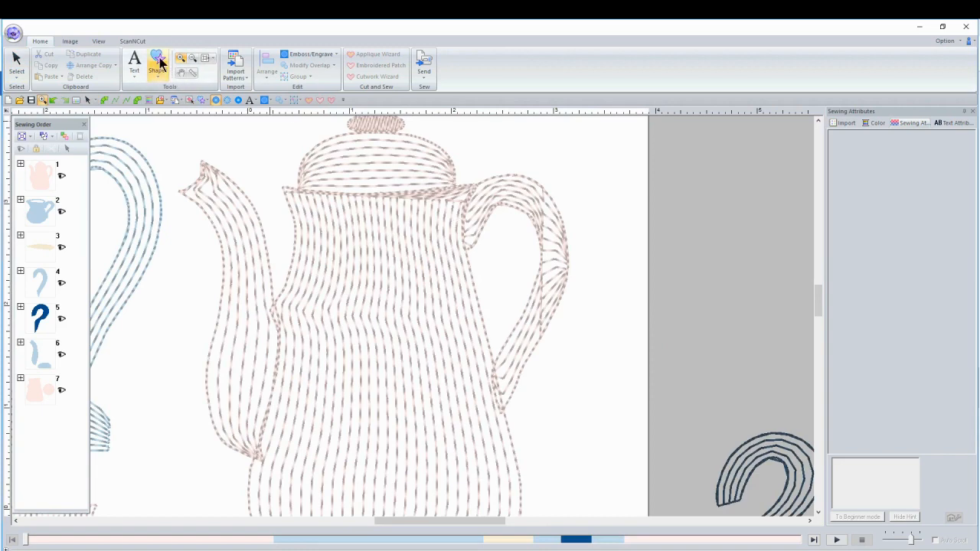
pyautogui.click(204, 57)
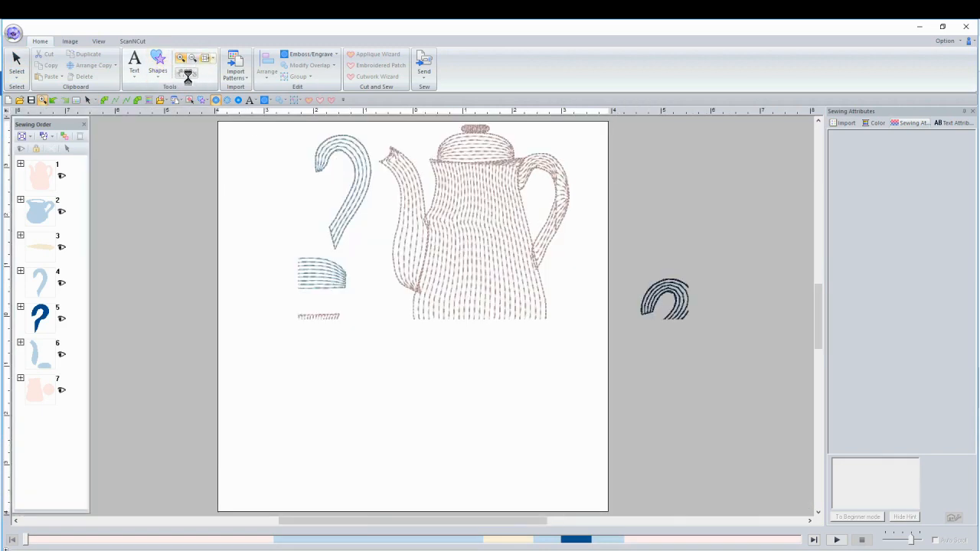
# Look over the Manual Punch shape tools, and check whether the separate light blue handle has an editable piping direction.
pyautogui.click(158, 65)
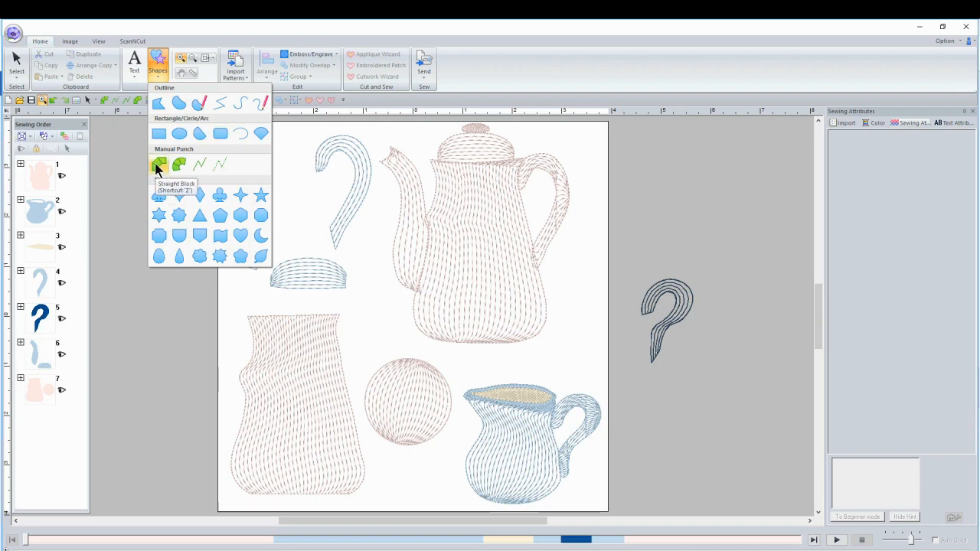
pyautogui.click(316, 189)
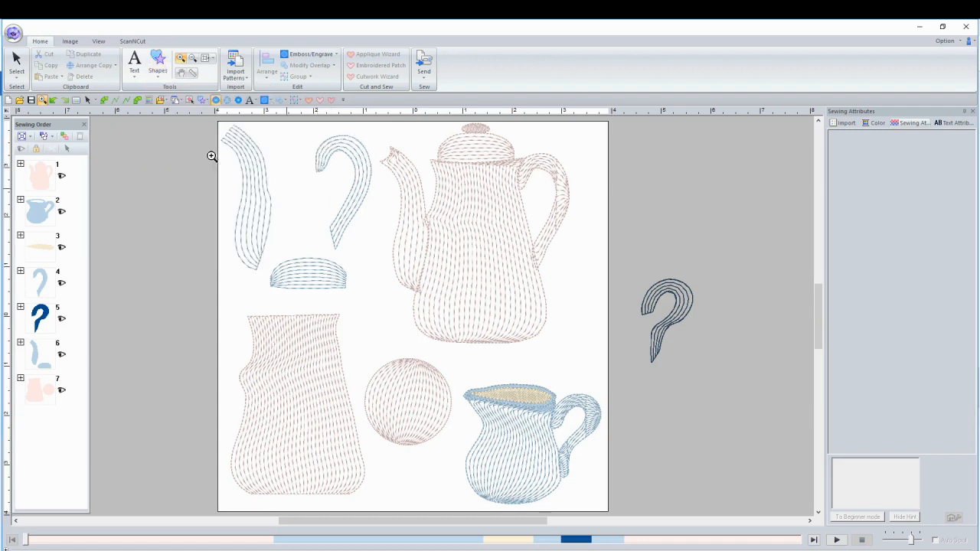
pyautogui.click(17, 62)
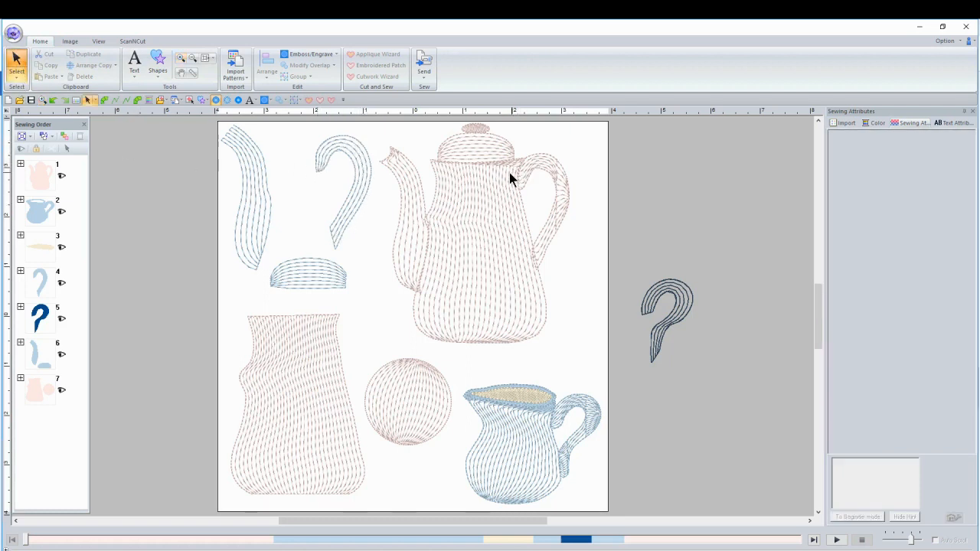
pyautogui.click(339, 148)
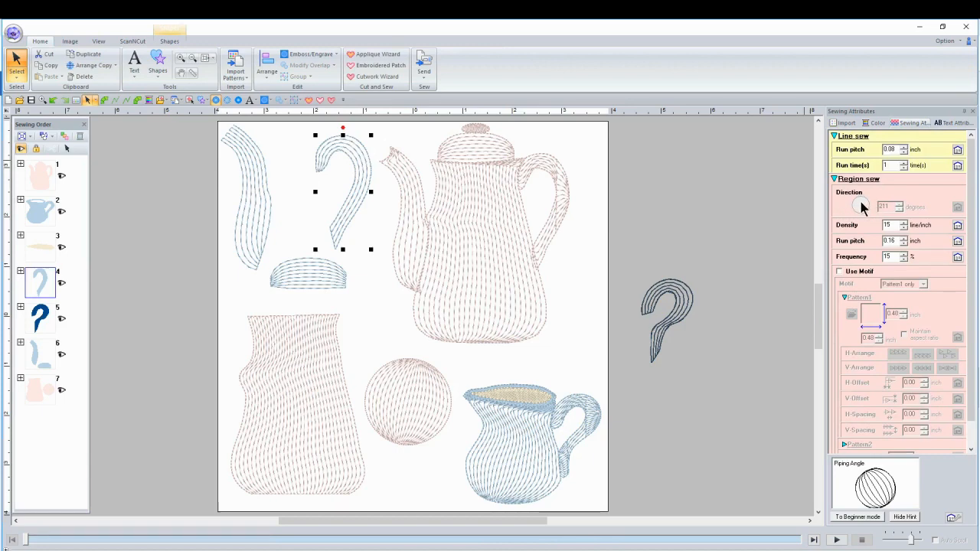
# Rotate the piping direction of the teapot's handle through 185, 142 and vertical, and leave it close to horizontal.
pyautogui.click(556, 167)
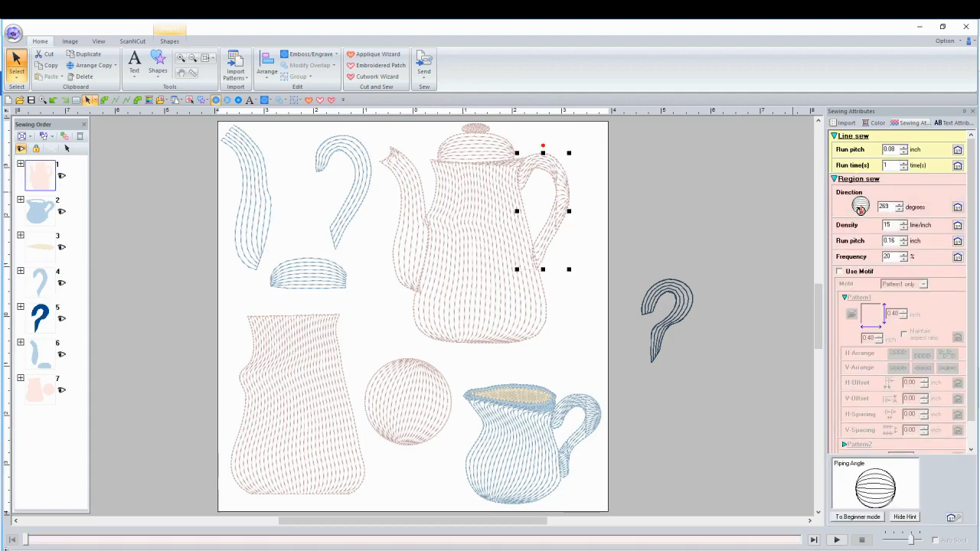
pyautogui.moveTo(860, 208); pyautogui.dragTo(850, 205)
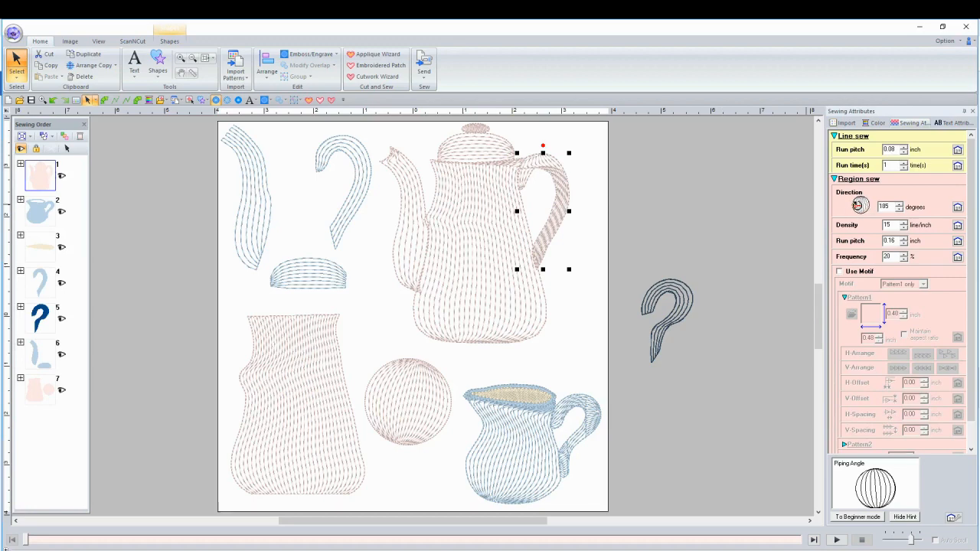
pyautogui.moveTo(854, 205); pyautogui.dragTo(856, 199)
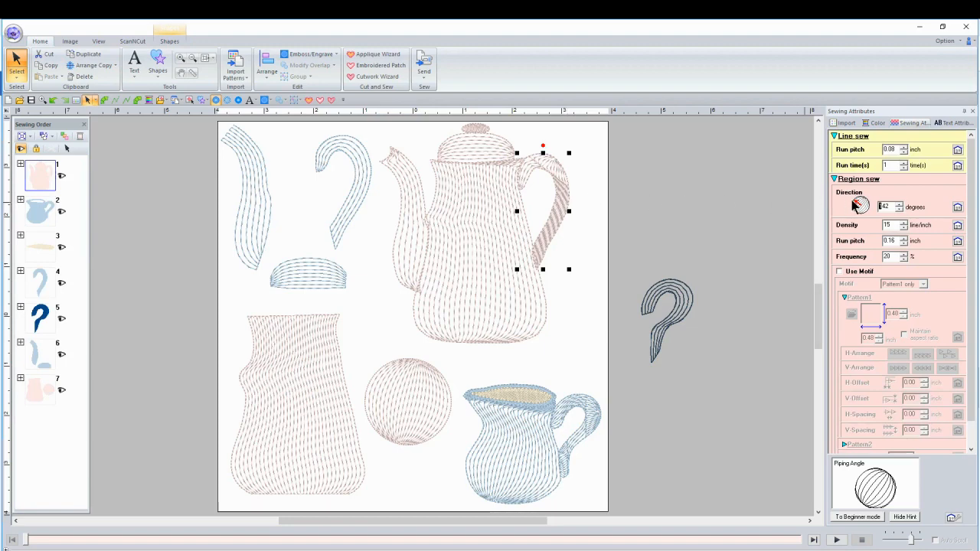
pyautogui.moveTo(854, 200); pyautogui.dragTo(861, 195)
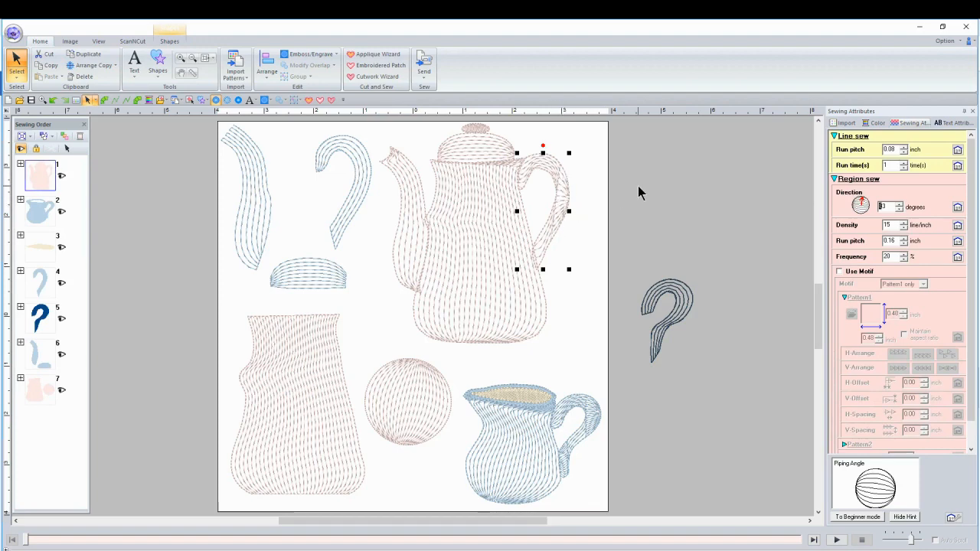
pyautogui.moveTo(861, 200); pyautogui.dragTo(869, 204)
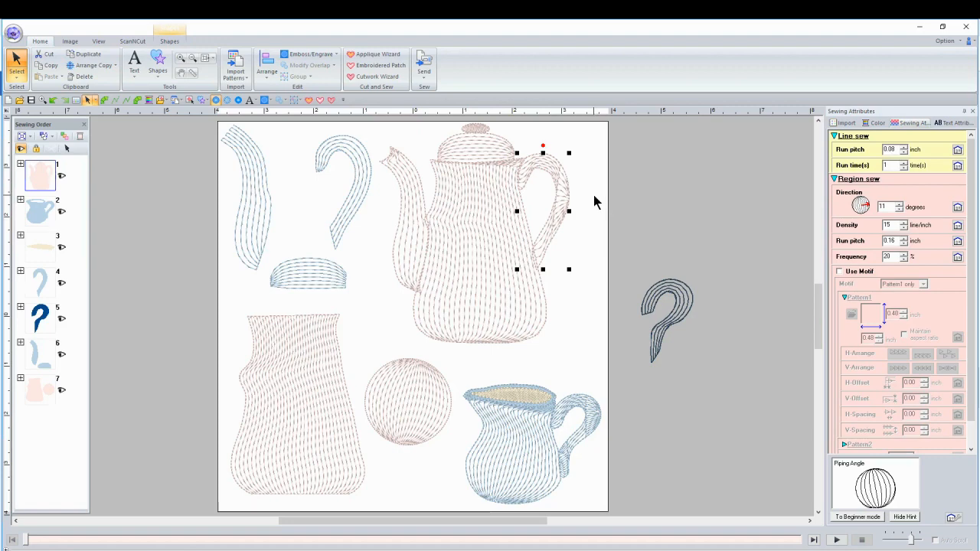
# Compare the sewing attributes of the separate blue handle and the teapot's spout, and check the Closed Curve shape tool.
pyautogui.click(362, 176)
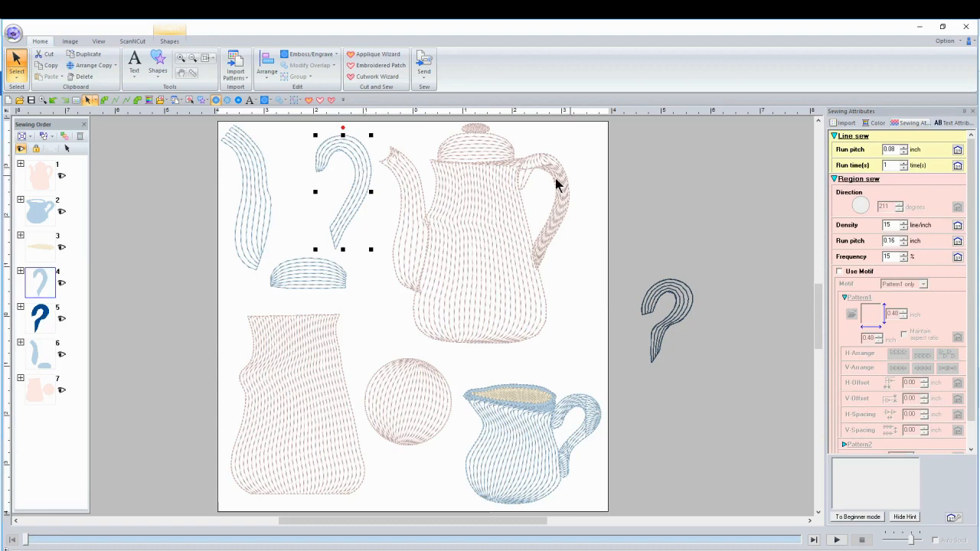
pyautogui.click(414, 207)
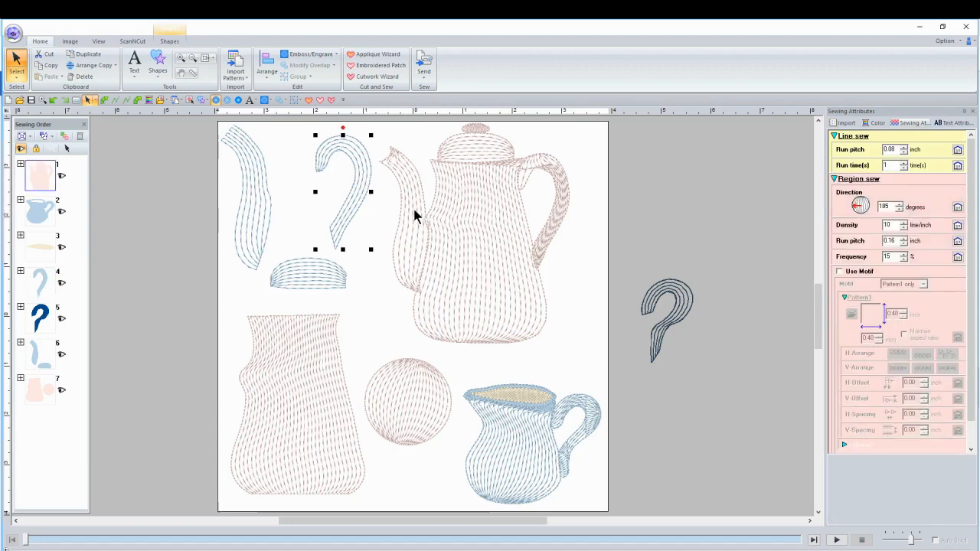
pyautogui.click(157, 67)
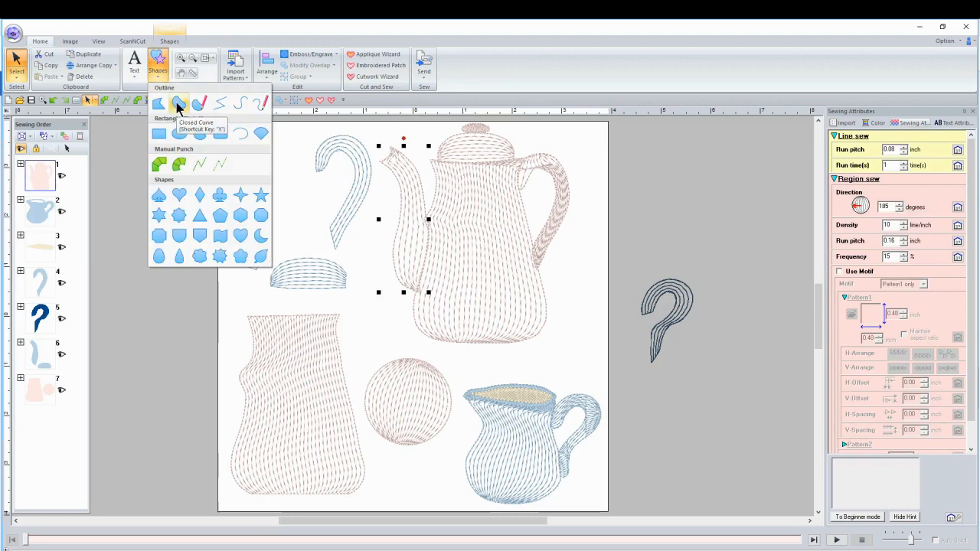
pyautogui.click(178, 107)
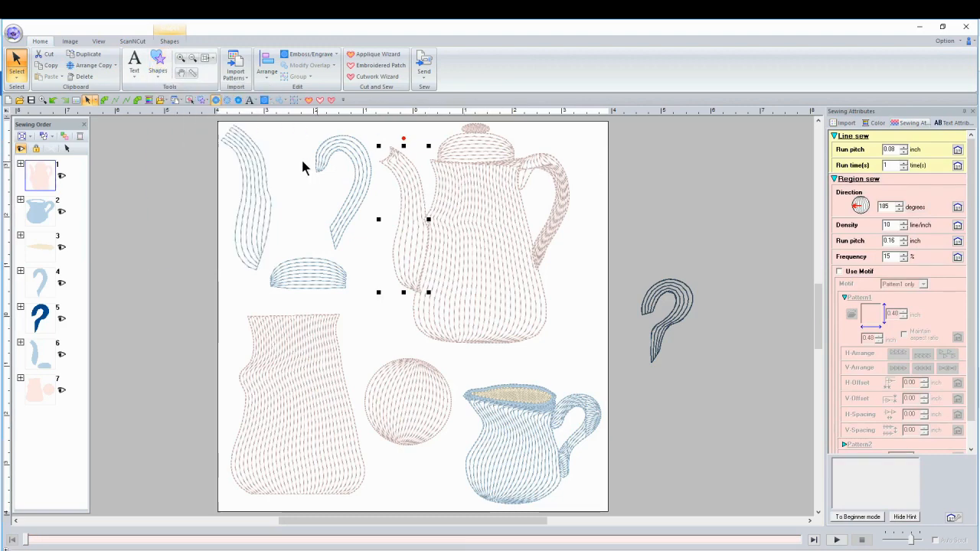
# Set the stitch density of the separate blue spout to 15 line/inch.
pyautogui.click(252, 185)
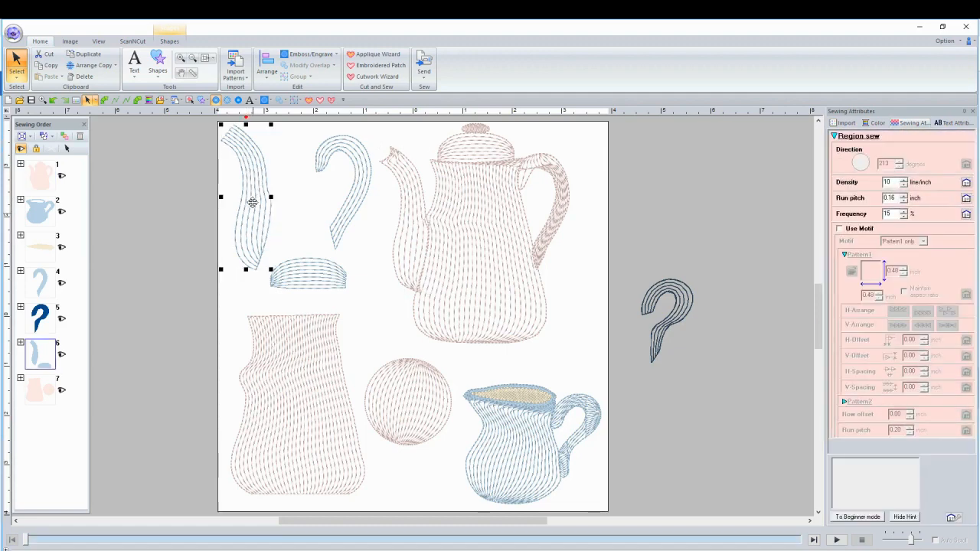
pyautogui.doubleClick(895, 183)
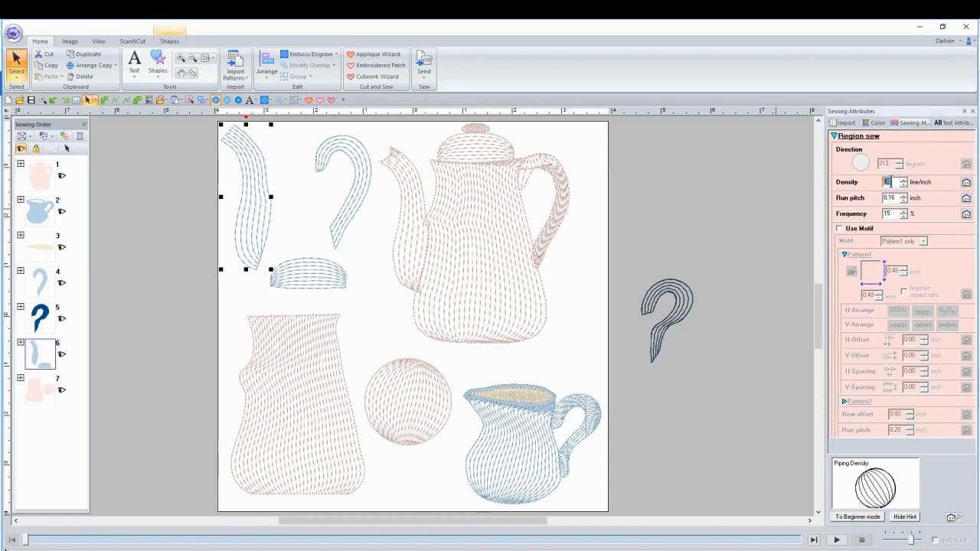
pyautogui.write('15')
pyautogui.press('Return')
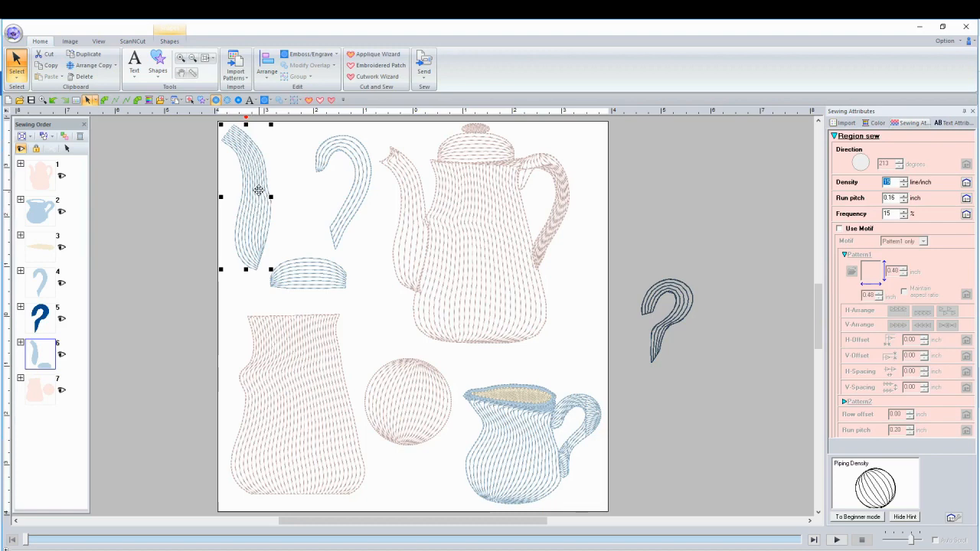
# Raise the stitch density of the teapot's body to 15 line/inch and further to 25 line/inch.
pyautogui.click(472, 233)
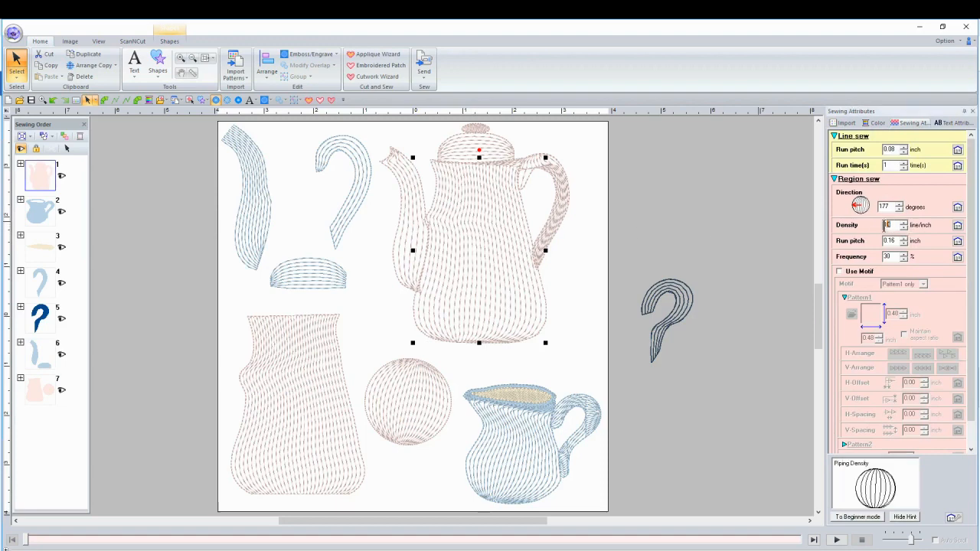
pyautogui.moveTo(884, 225); pyautogui.dragTo(879, 226)
pyautogui.write('15')
pyautogui.press('Return')
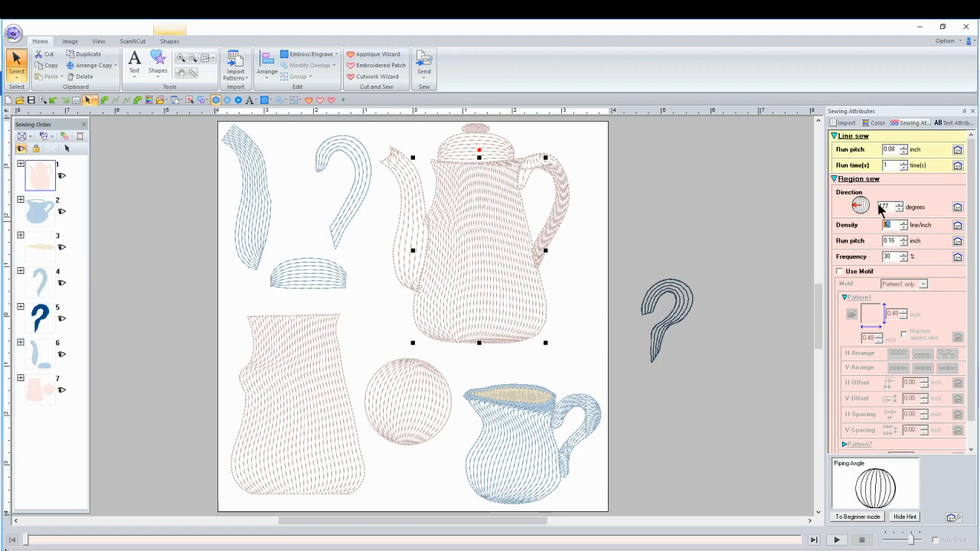
pyautogui.write('25')
pyautogui.press('Return')
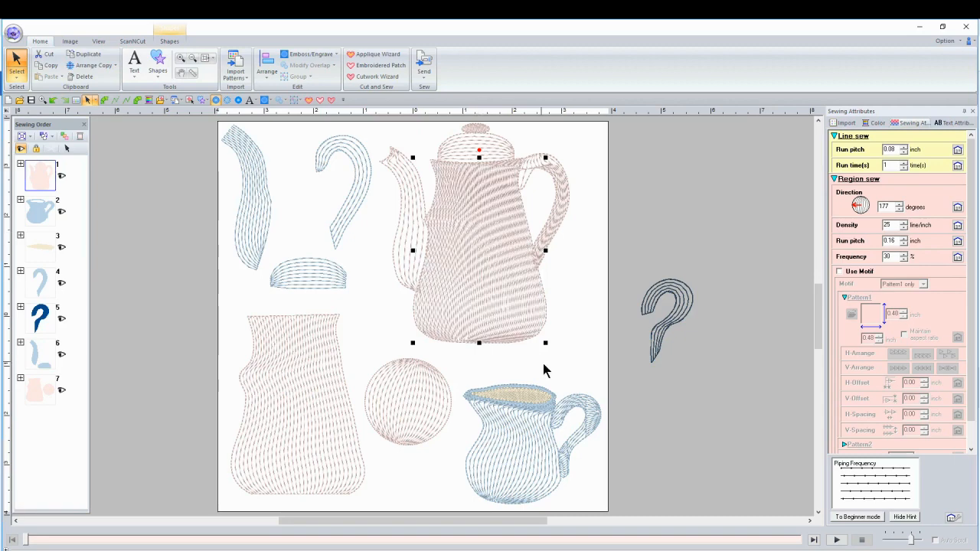
pyautogui.moveTo(888, 225); pyautogui.dragTo(856, 226)
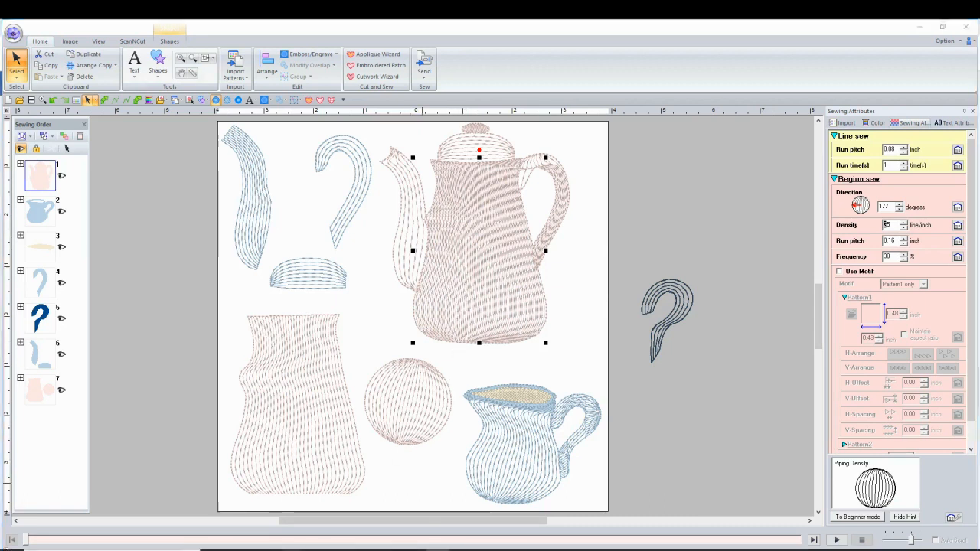
# Switch to the browser and bring up the sketch-style coffee pot and lily design in the Facebook group post.
pyautogui.click(359, 550)
pyautogui.scroll(5, 385, 304)
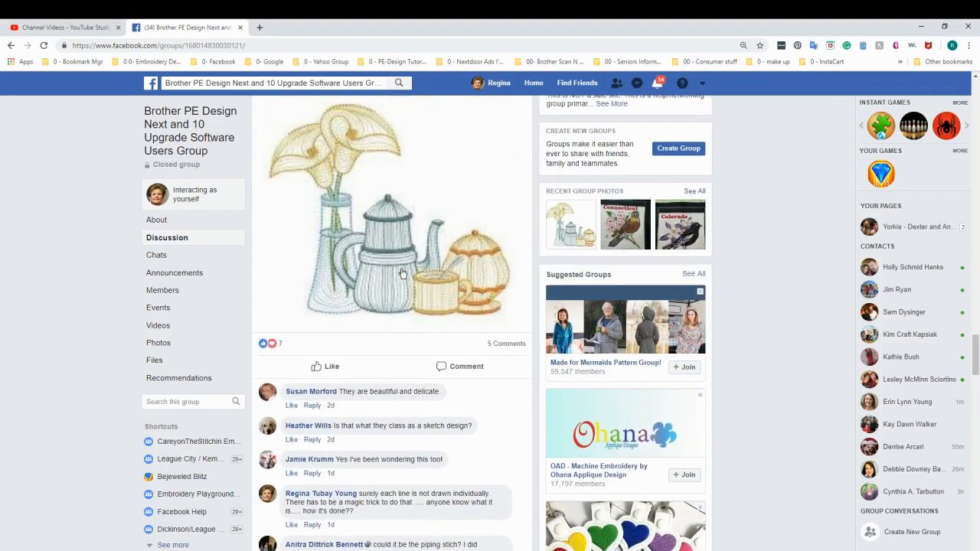
# Switch back to PE-Design and set the stitch density of the teapot's body to 12 line/inch.
pyautogui.hotkey('alt', 'Tab')
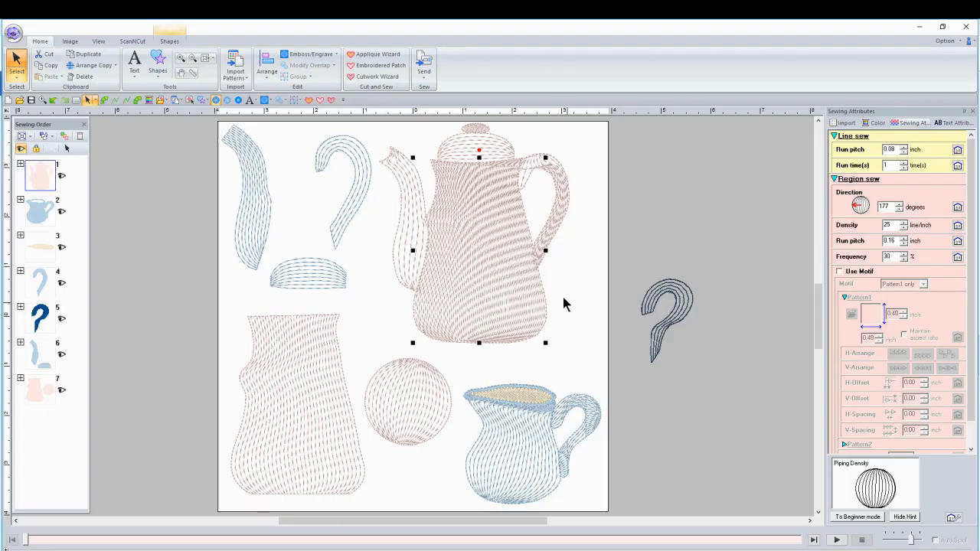
pyautogui.doubleClick(891, 225)
pyautogui.write('2')
pyautogui.press('Return')
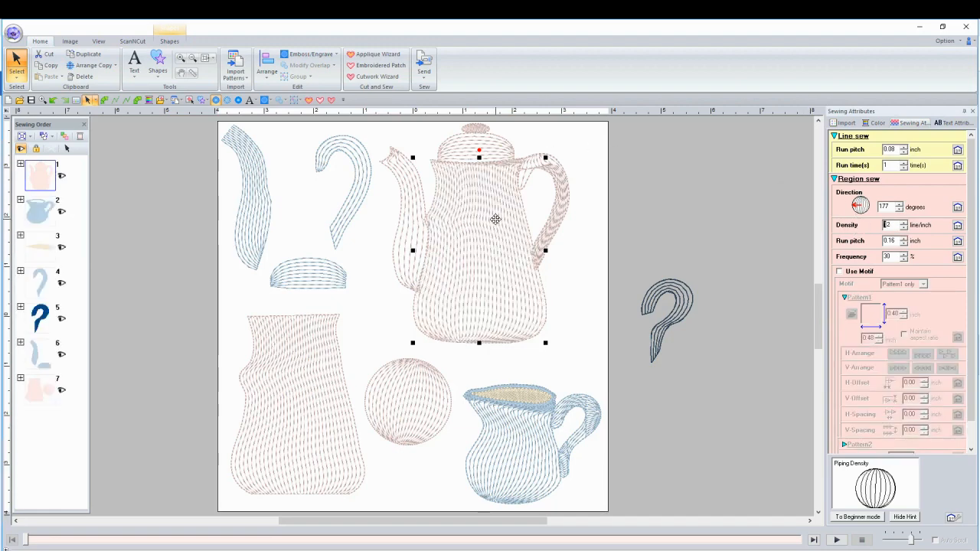
# Set the stitch density of the separate blue spout to 12 line/inch.
pyautogui.click(250, 195)
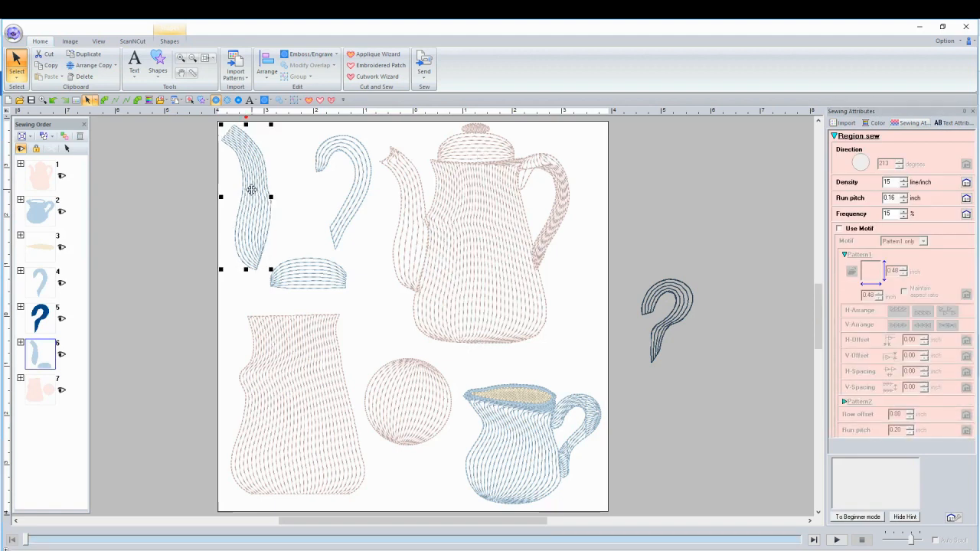
pyautogui.doubleClick(894, 183)
pyautogui.write('12')
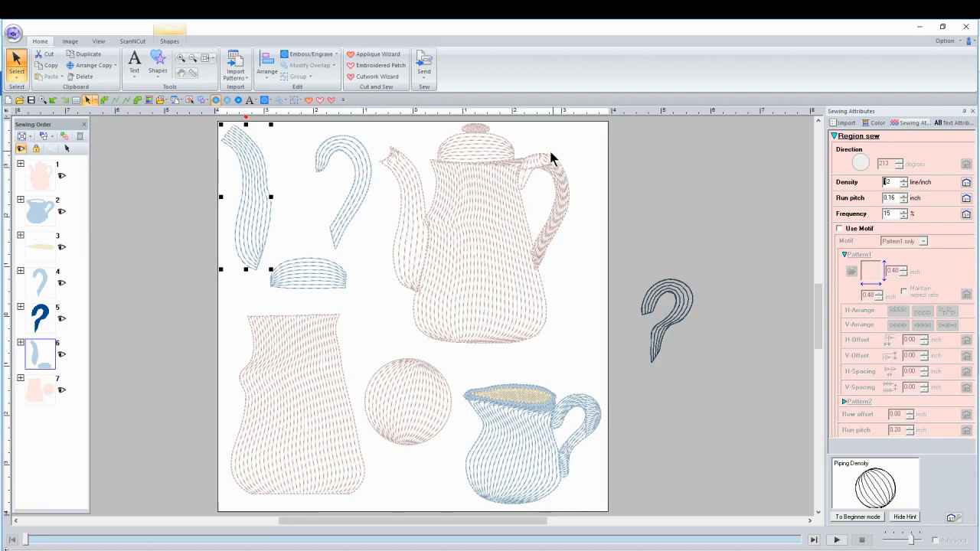
# Check the teapot lid's sewing attributes, the available outline shape tools and the attributes of the separate blue lid.
pyautogui.click(472, 149)
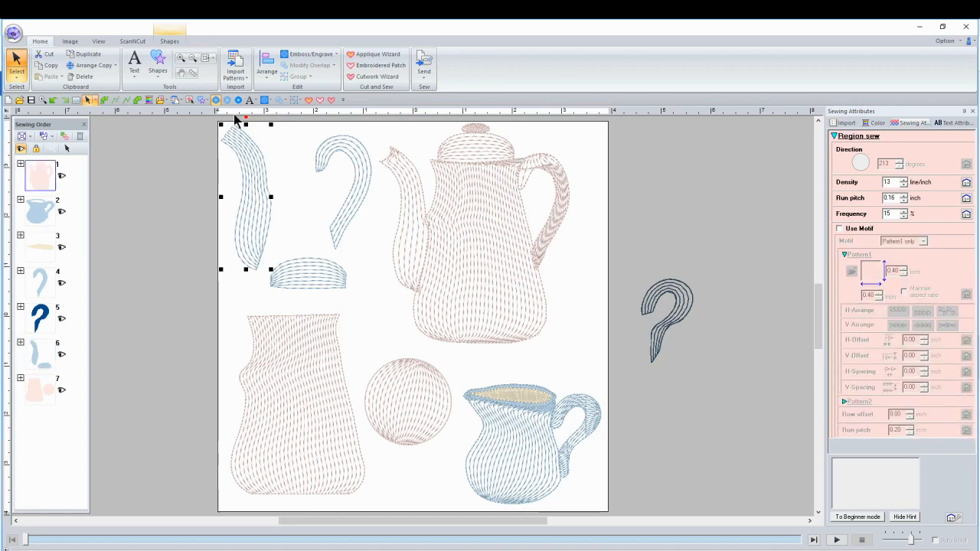
pyautogui.click(159, 62)
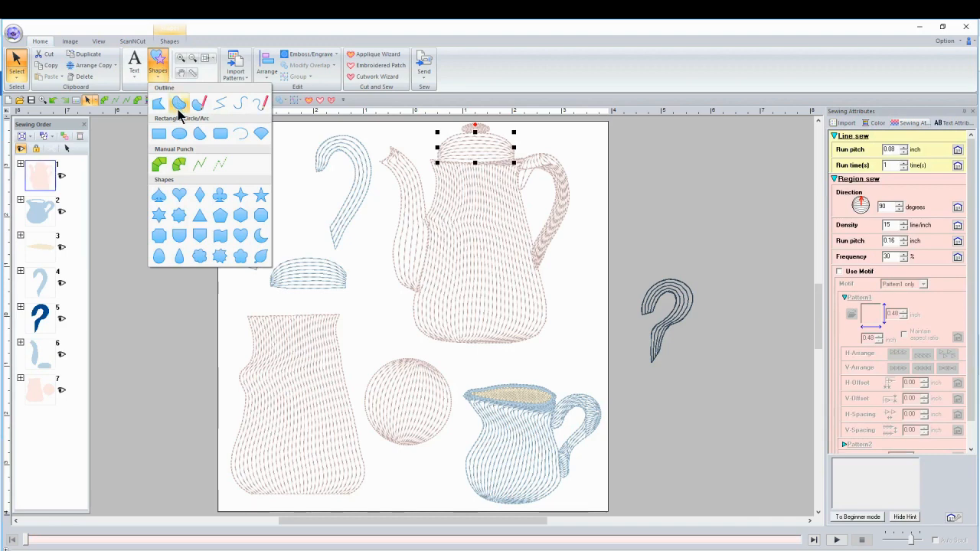
pyautogui.click(373, 303)
pyautogui.click(301, 278)
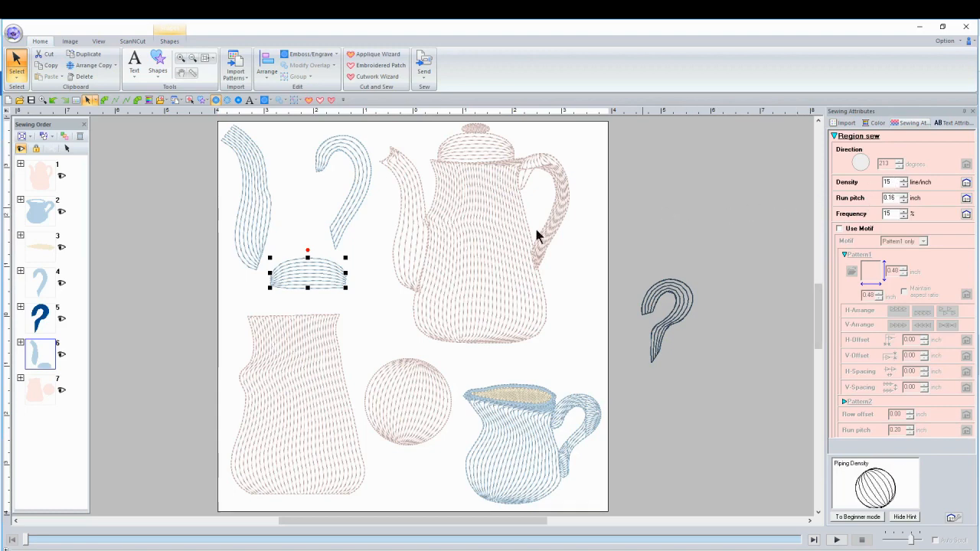
# Recolor both the running-stitch outline and the piping-stitch fill of the separate pink pot body in medium blue.
pyautogui.click(284, 361)
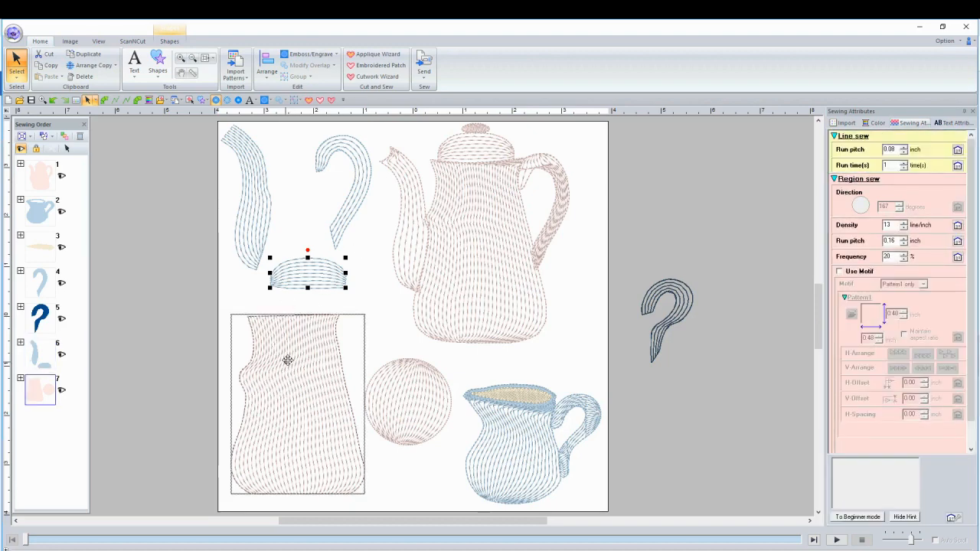
pyautogui.rightClick(288, 360)
pyautogui.click(404, 337)
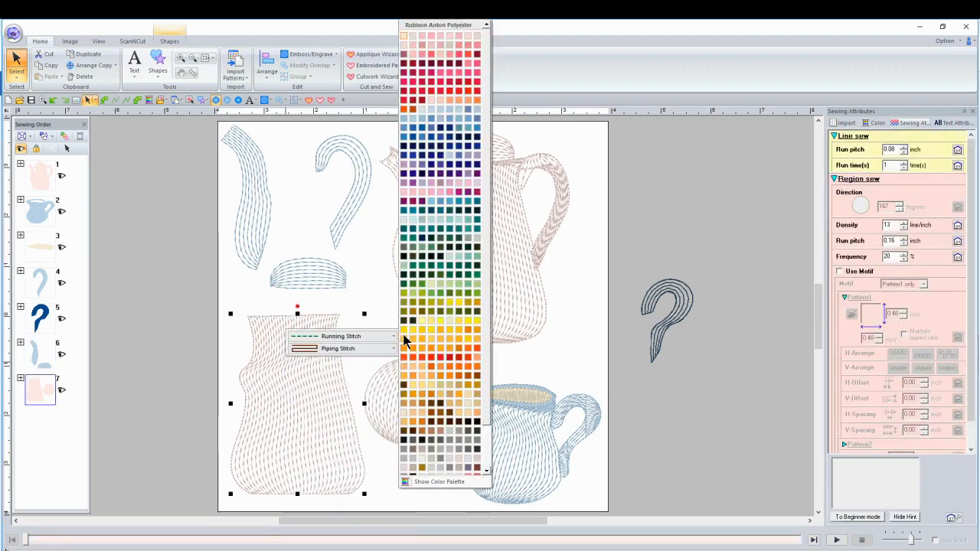
pyautogui.click(404, 127)
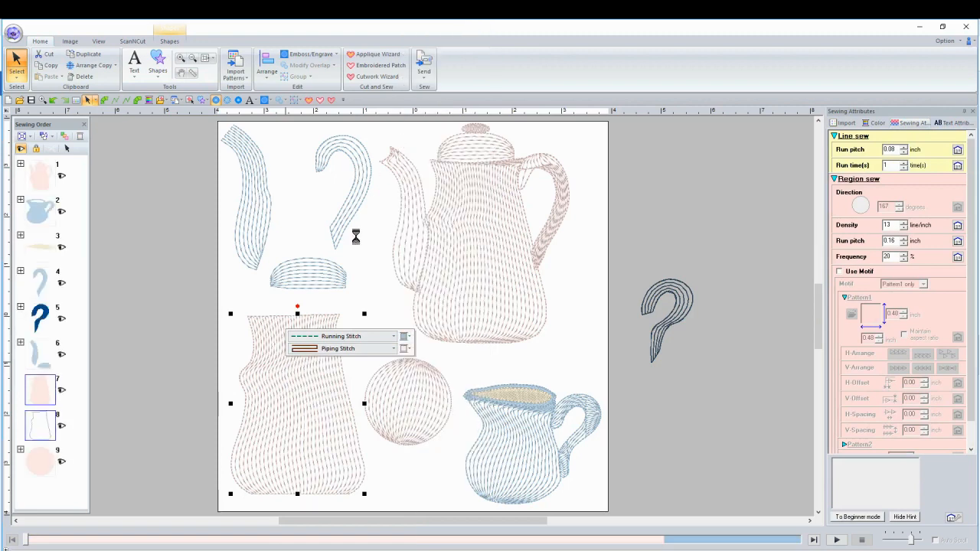
pyautogui.click(406, 350)
pyautogui.click(400, 134)
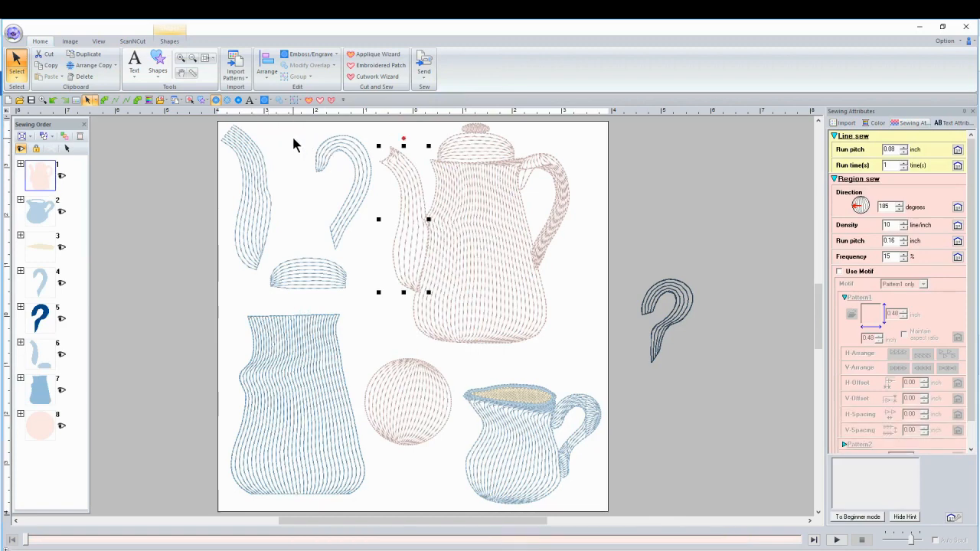
# Inspect the edit points of the separate blue pot body with the Select Point tool.
pyautogui.click(397, 321)
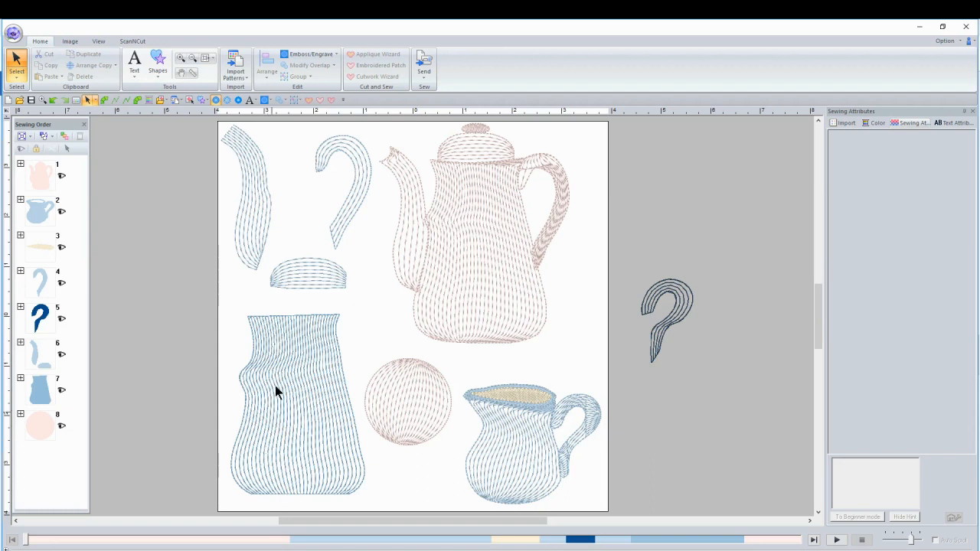
pyautogui.click(303, 379)
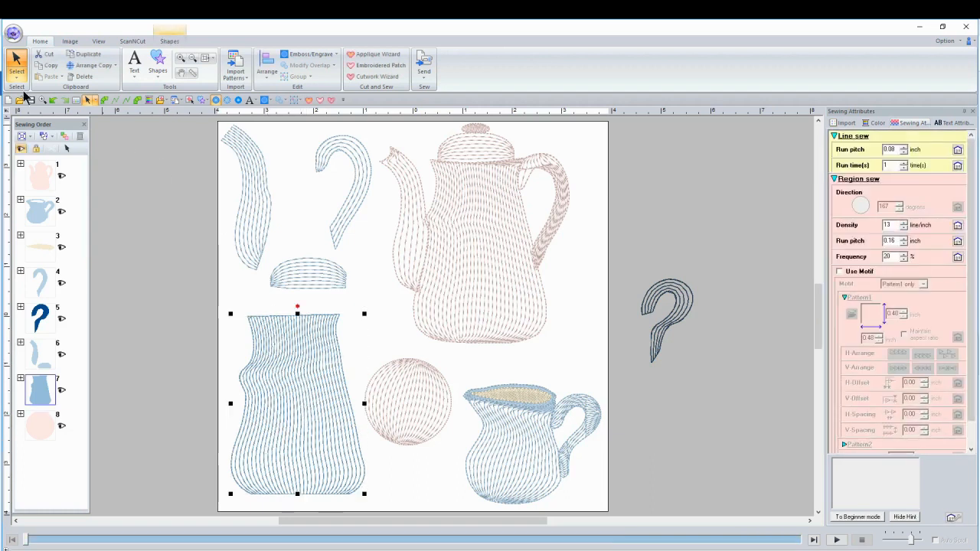
pyautogui.click(16, 72)
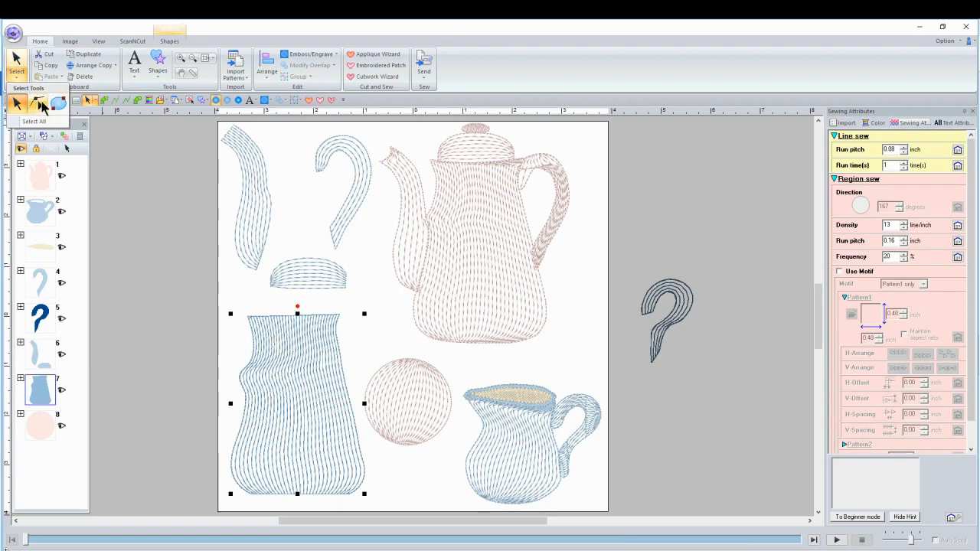
pyautogui.click(38, 106)
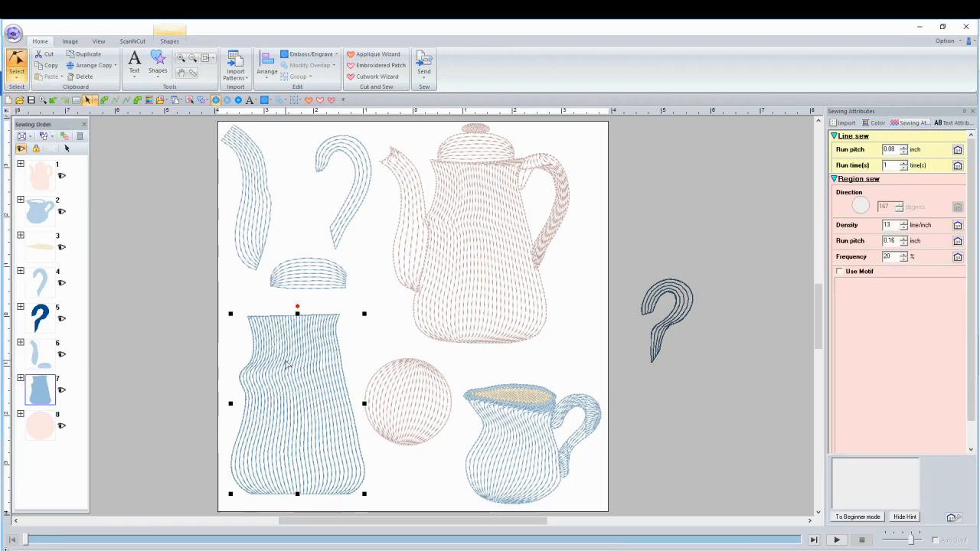
pyautogui.click(288, 373)
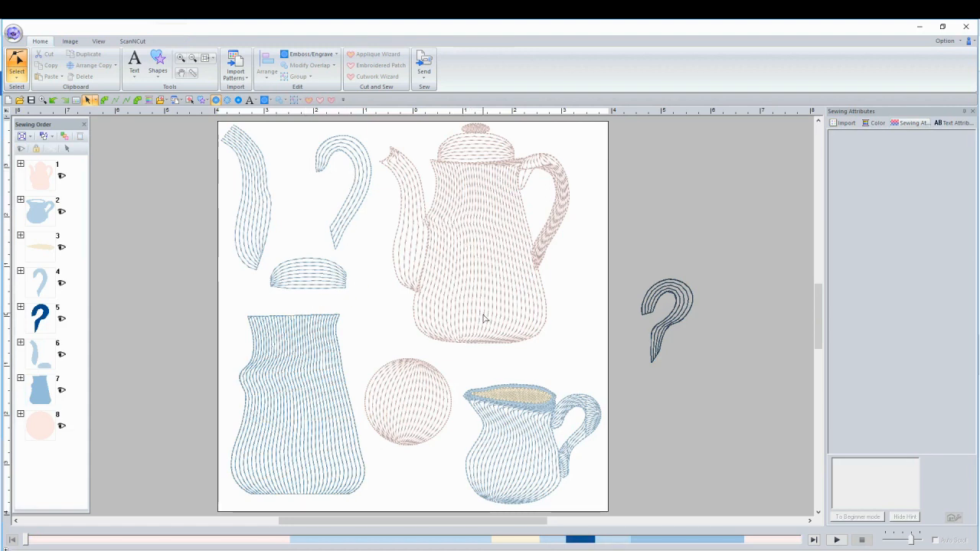
# View the sketch-style coffee pot and lily design in the browser and return to PE-Design.
pyautogui.hotkey('alt', 'Tab')
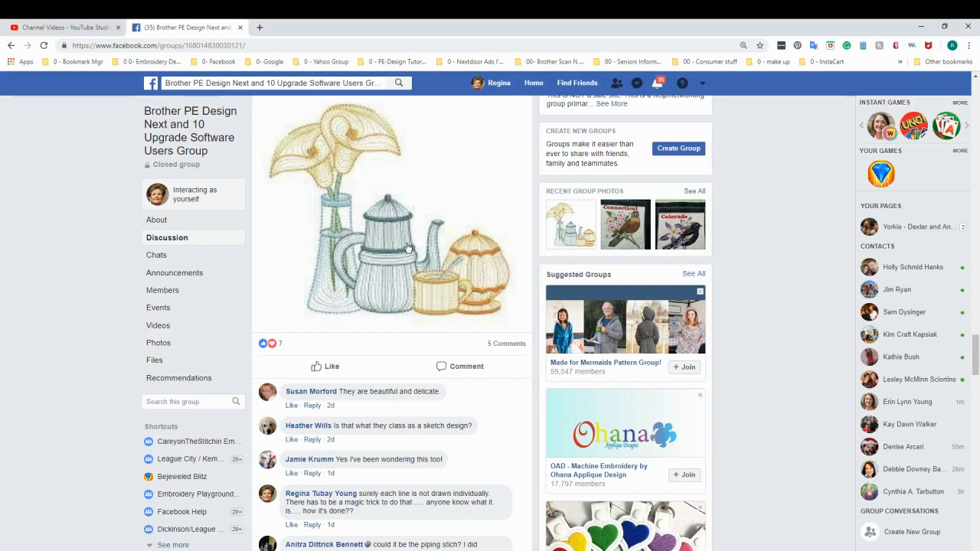
pyautogui.hotkey('alt', 'Tab')
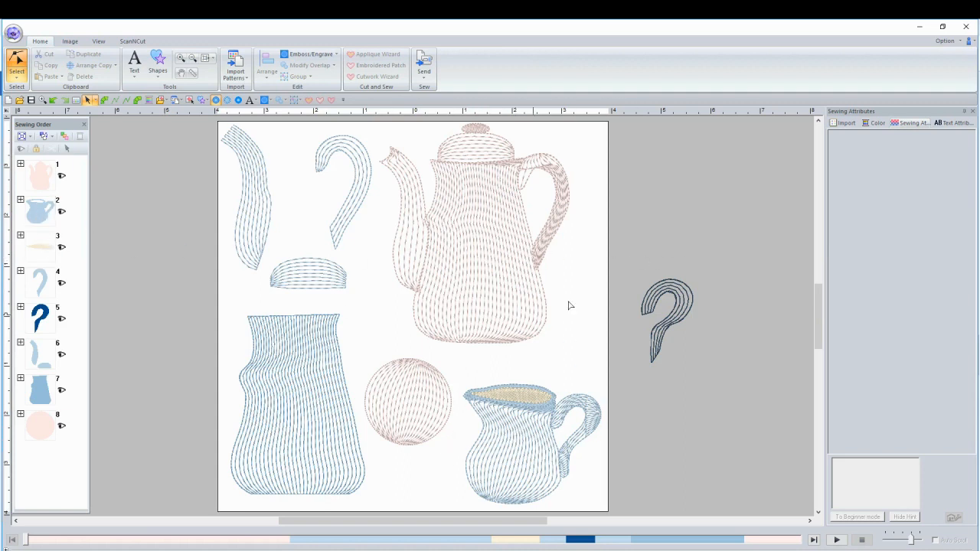
# Select all of the creamer's parts through sewing order colors 2 and 3 and group them.
pyautogui.click(38, 215)
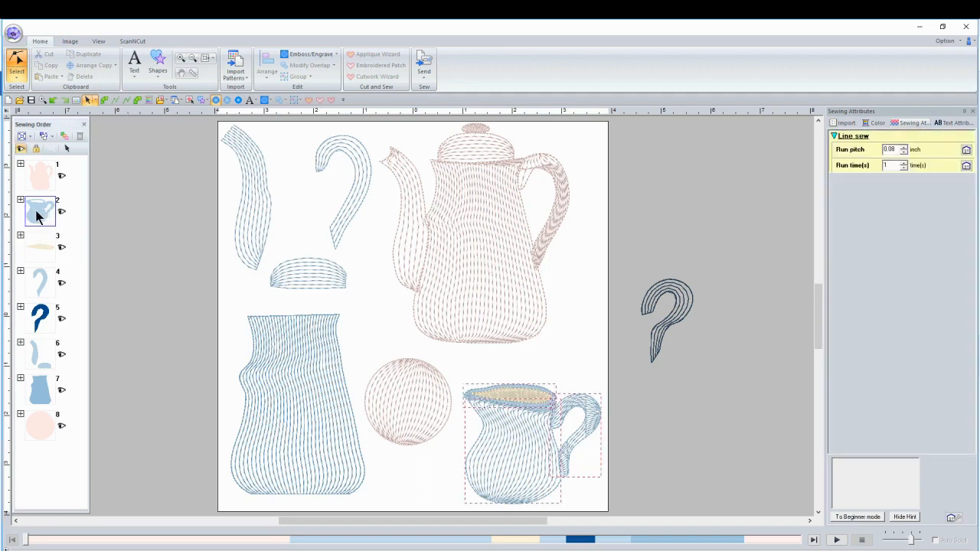
pyautogui.click(38, 248)
pyautogui.rightClick(42, 247)
pyautogui.click(80, 251)
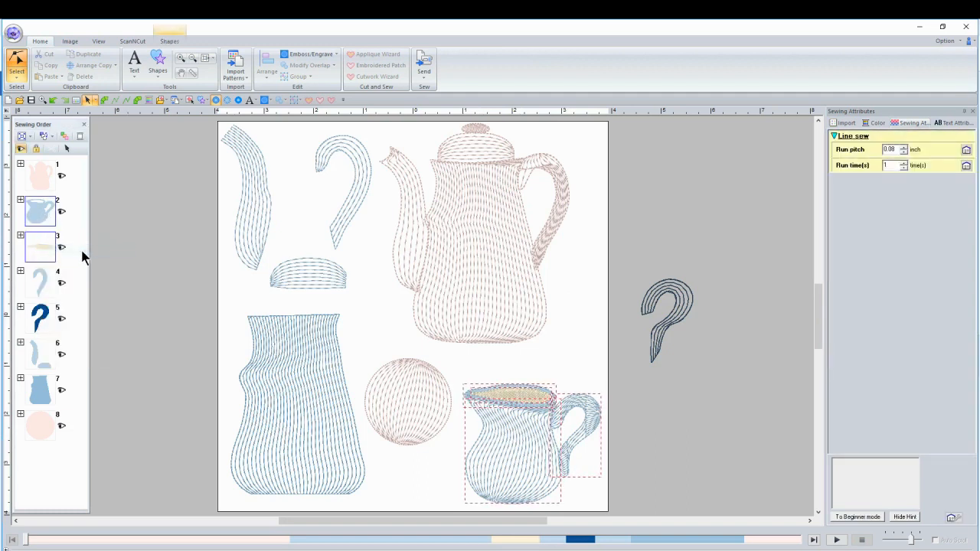
pyautogui.click(50, 196)
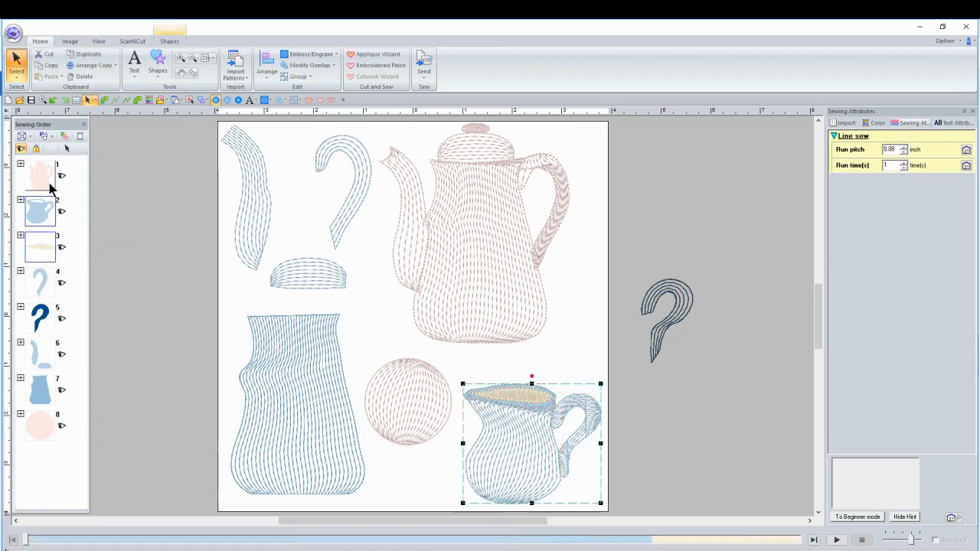
pyautogui.rightClick(515, 416)
pyautogui.click(646, 178)
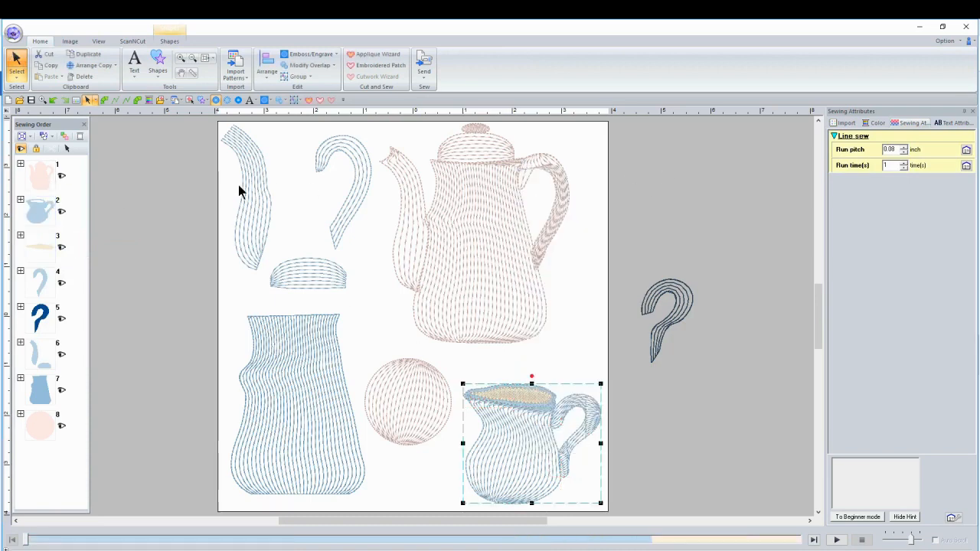
# Select all of the teapot's parts through sewing order color 1 and group them.
pyautogui.click(20, 164)
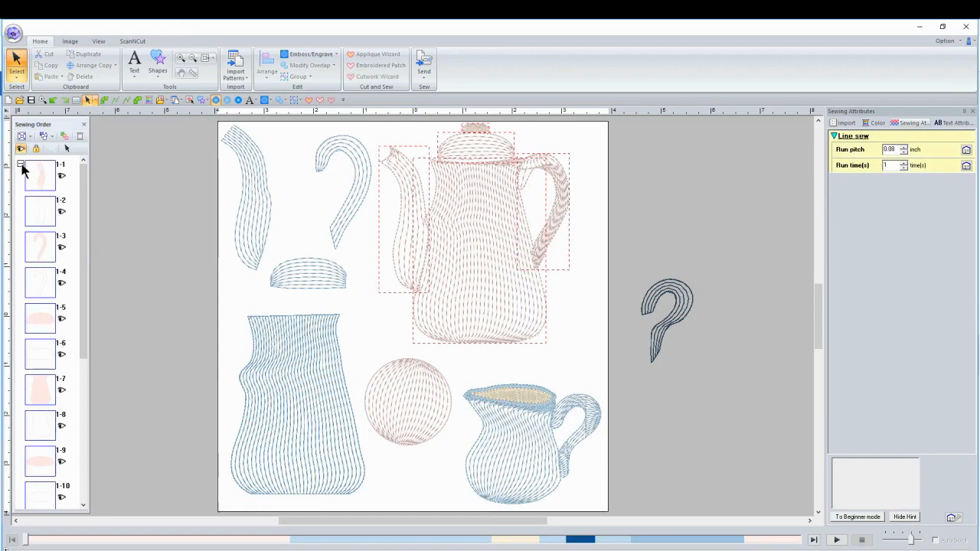
pyautogui.click(22, 164)
pyautogui.rightClick(36, 169)
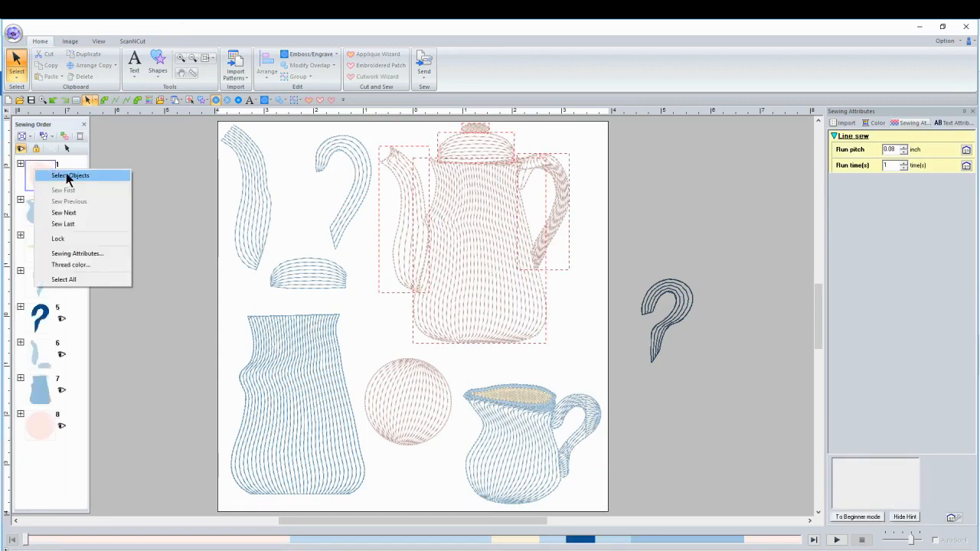
pyautogui.click(68, 176)
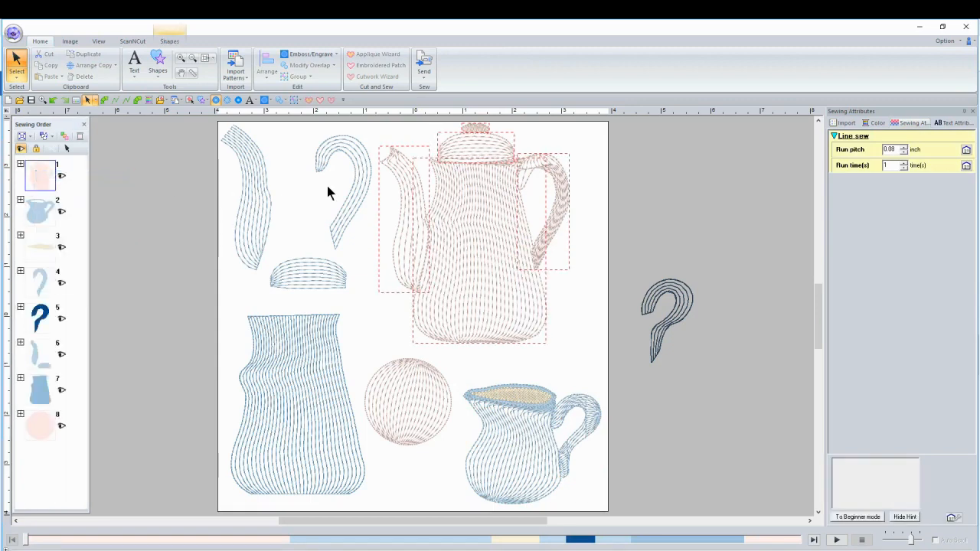
pyautogui.rightClick(456, 202)
pyautogui.click(477, 202)
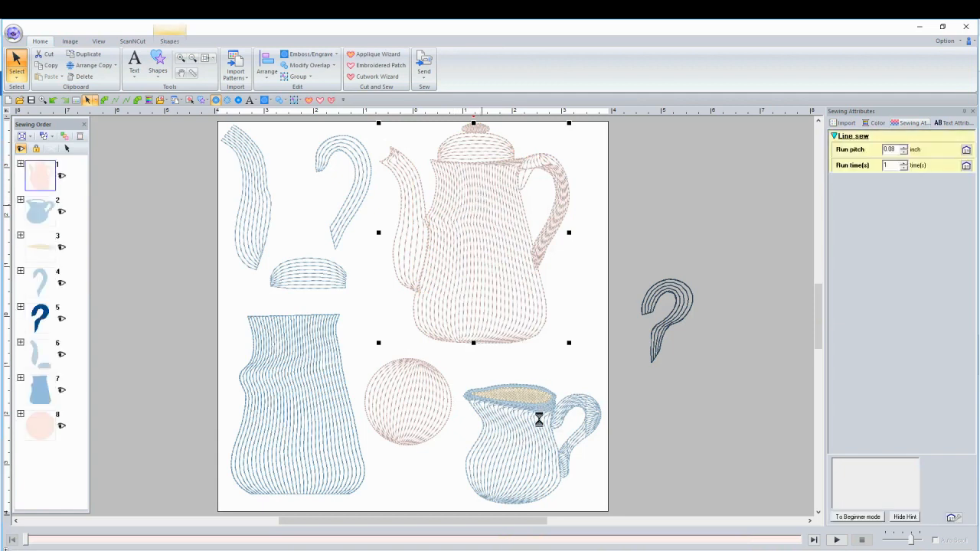
# Move the creamer over the lower right part of the teapot and remove the overlap between the two groups.
pyautogui.click(530, 433)
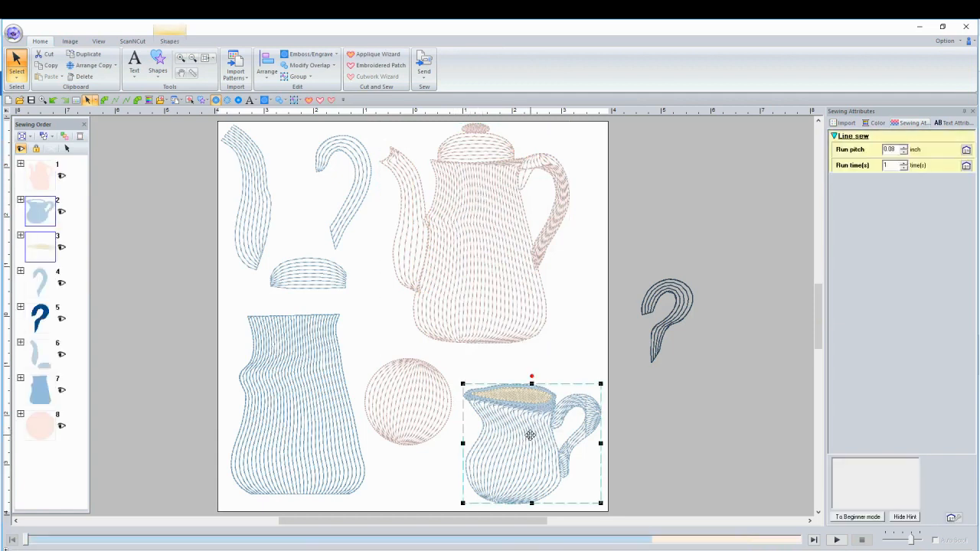
pyautogui.moveTo(530, 435); pyautogui.dragTo(541, 289)
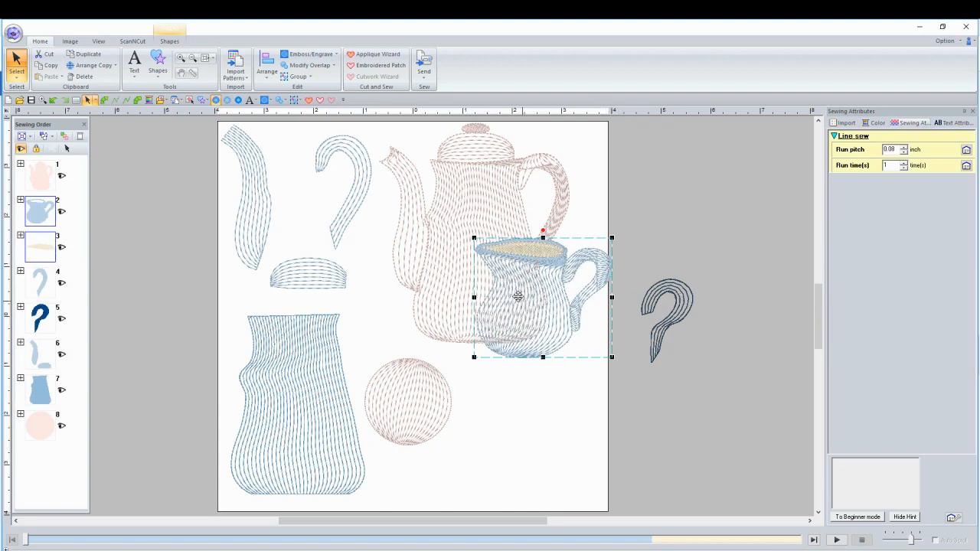
pyautogui.keyDown('ctrl'); pyautogui.click(436, 270); pyautogui.keyUp('ctrl')
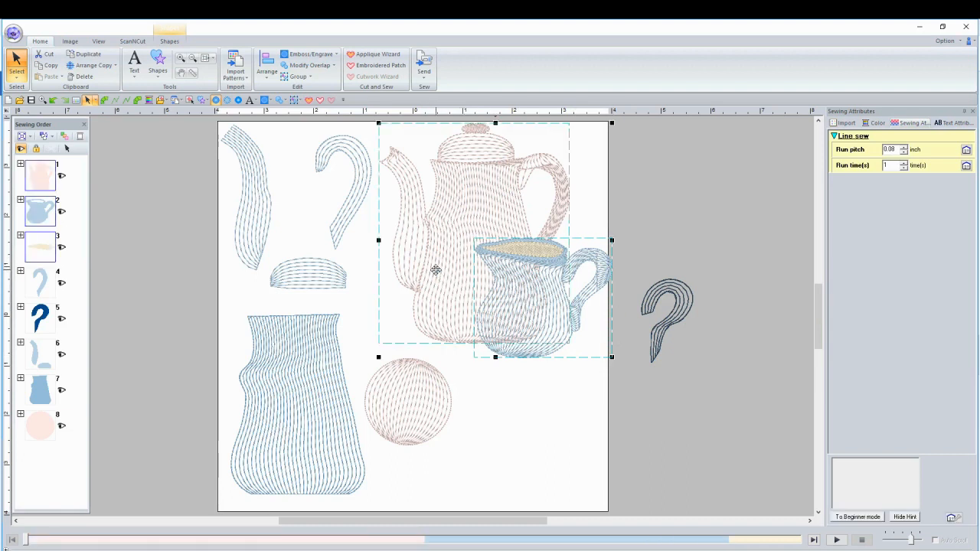
pyautogui.click(332, 65)
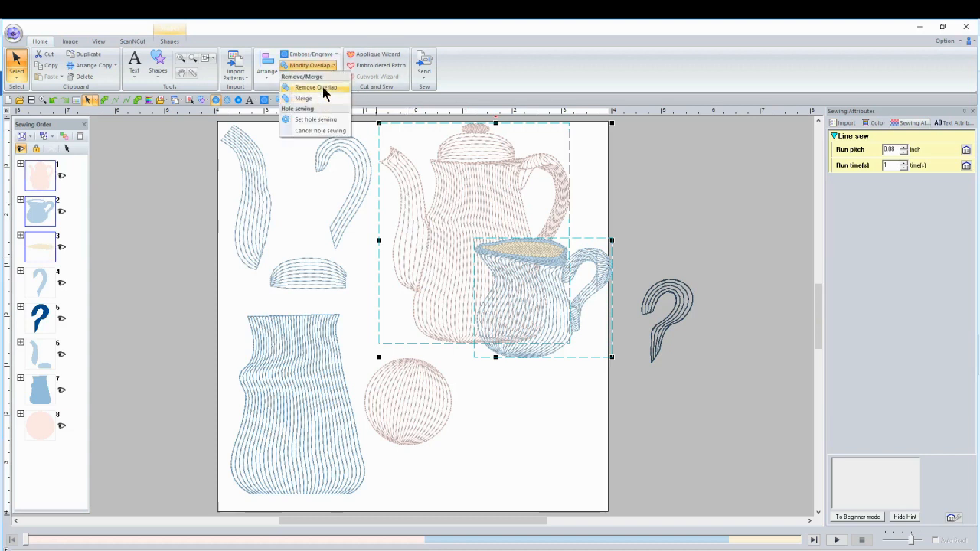
pyautogui.click(324, 89)
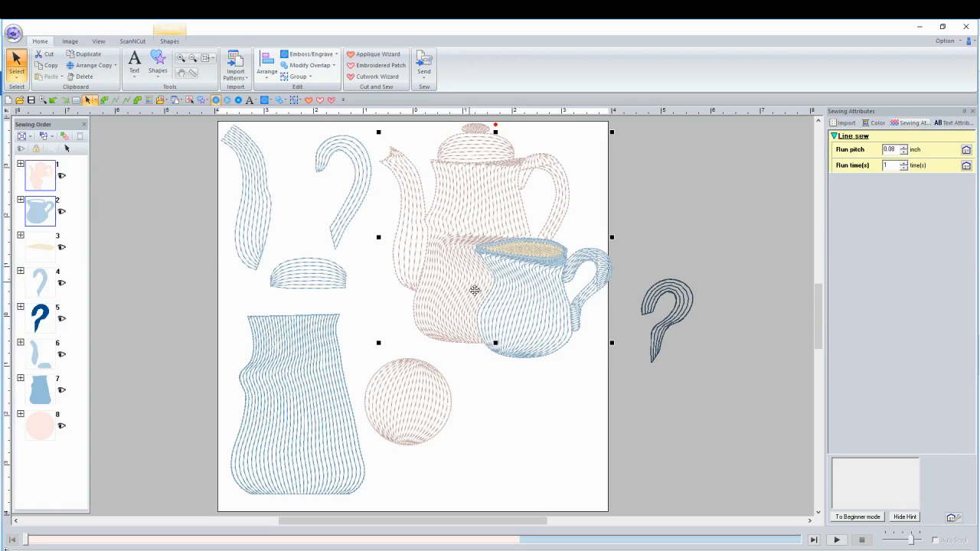
# Undo the overlap removal and move the creamer back below the teapot.
pyautogui.click(51, 101)
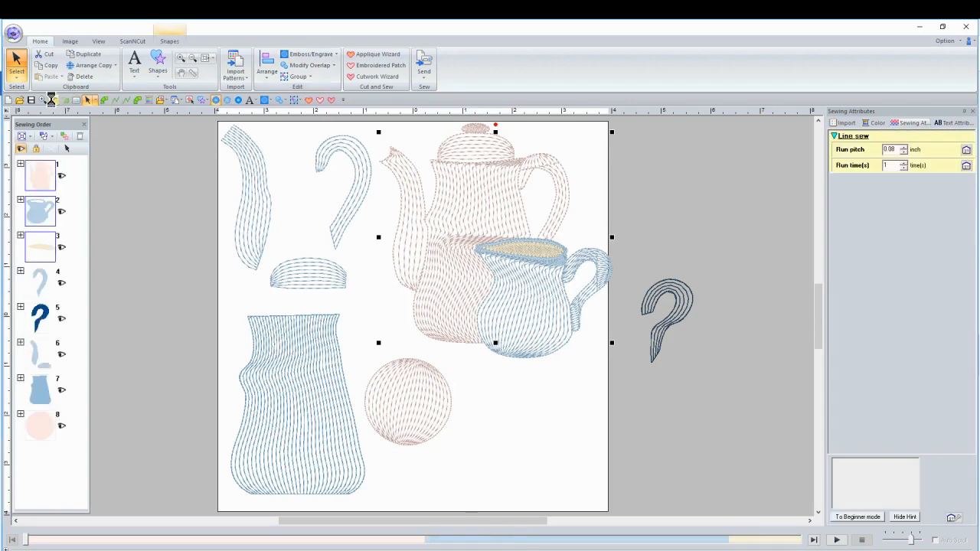
pyautogui.click(523, 385)
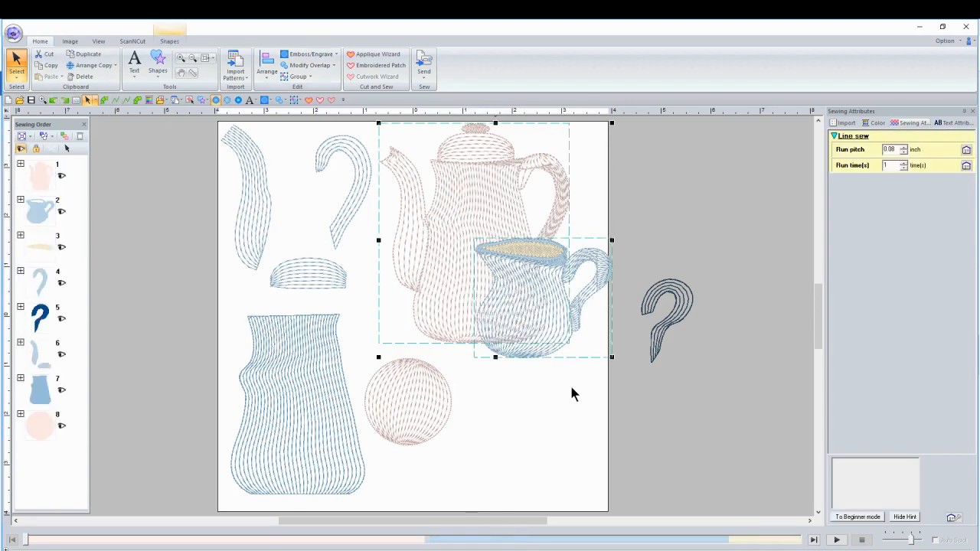
pyautogui.click(568, 336)
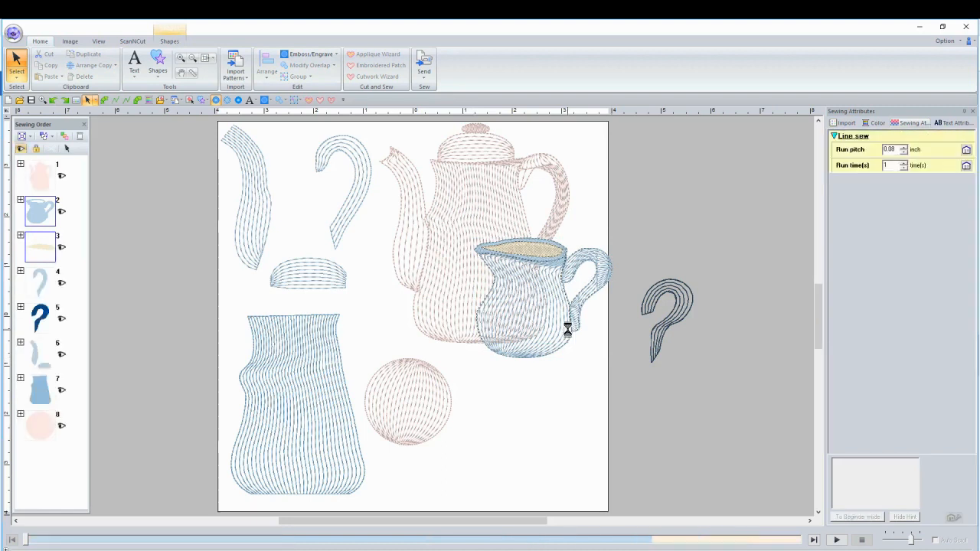
pyautogui.moveTo(567, 329); pyautogui.dragTo(570, 398)
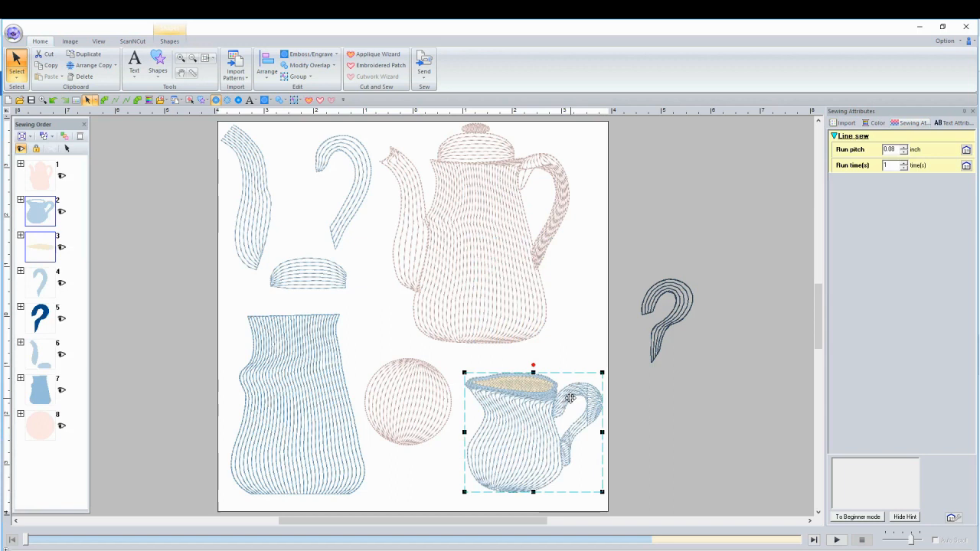
pyautogui.click(665, 417)
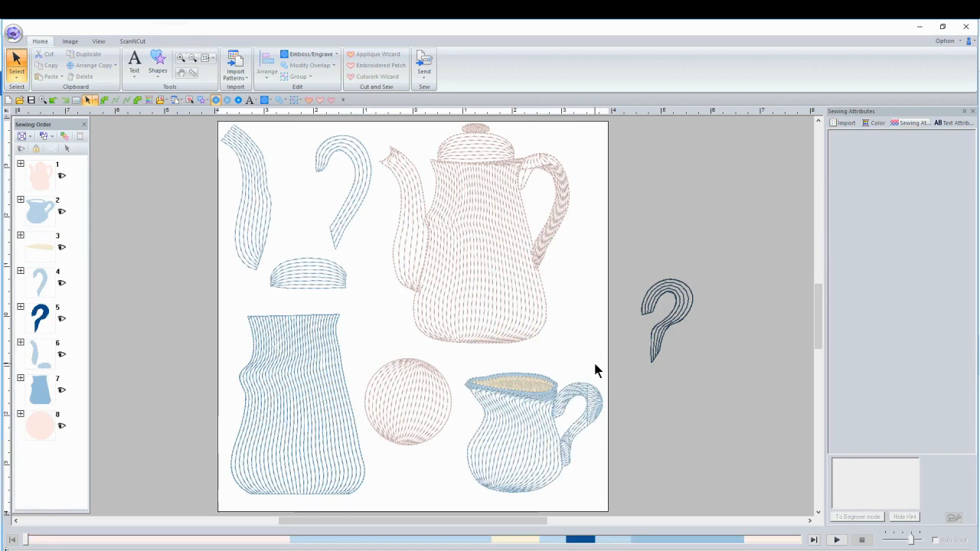
# Compare the work with the Facebook post's coffee pot design in the browser and come back to PE-Design.
pyautogui.hotkey('alt', 'Tab')
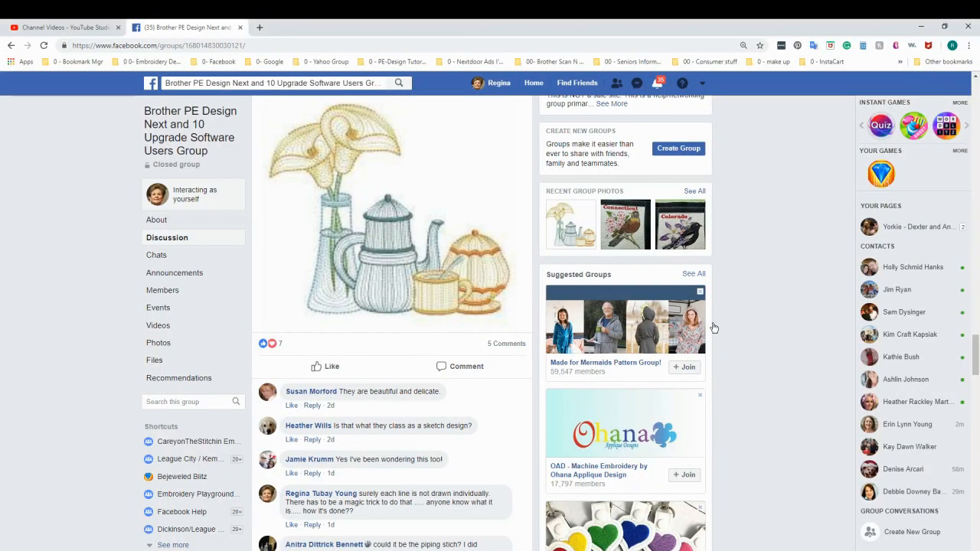
pyautogui.hotkey('alt', 'Tab')
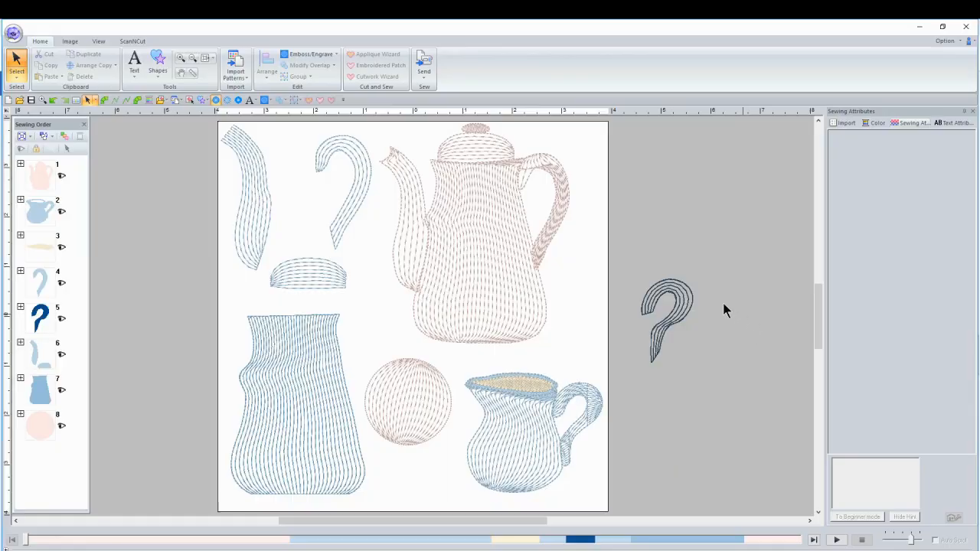